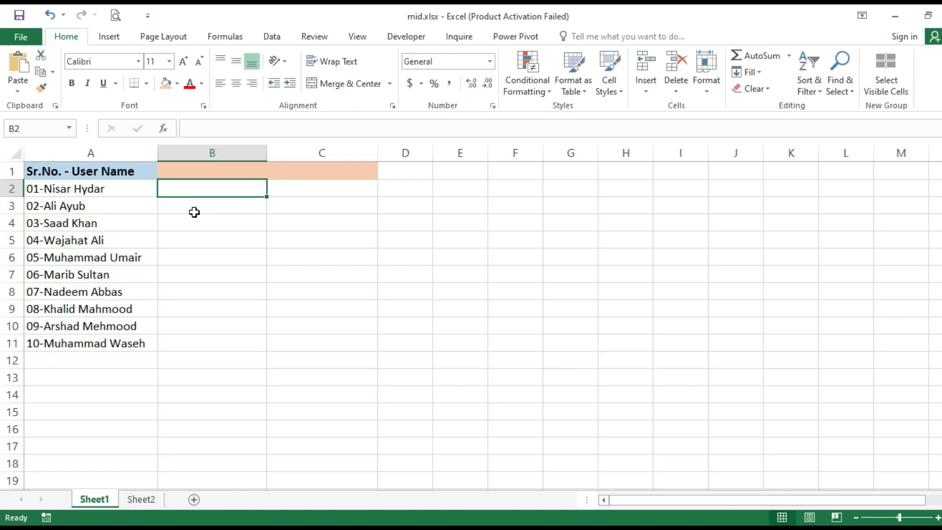
Enter the header LEFT in B1 and center the header cells B1:C1 horizontally
{"action": "key", "text": "Up"}
{"action": "type", "text": "LEFT"}
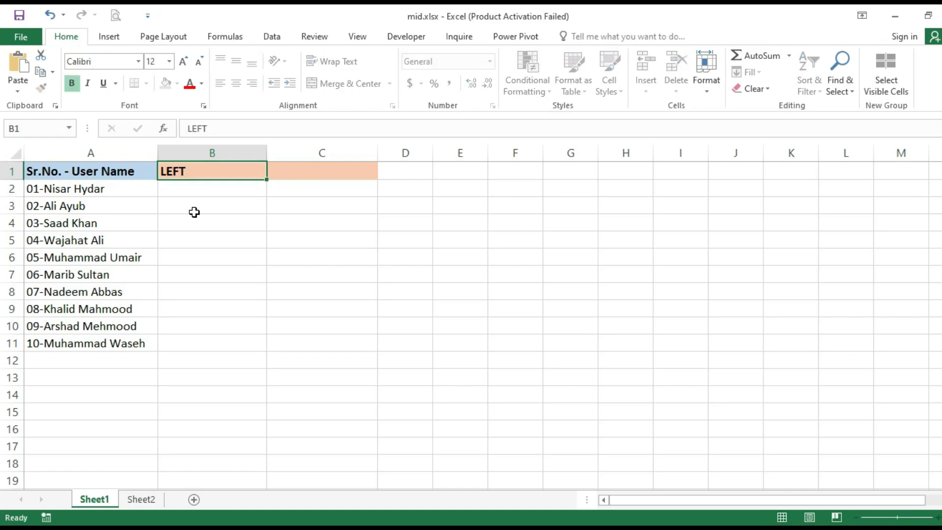
{"action": "key", "text": "Return"}
{"action": "key", "text": "Up"}
{"action": "key", "text": "shift+Right"}
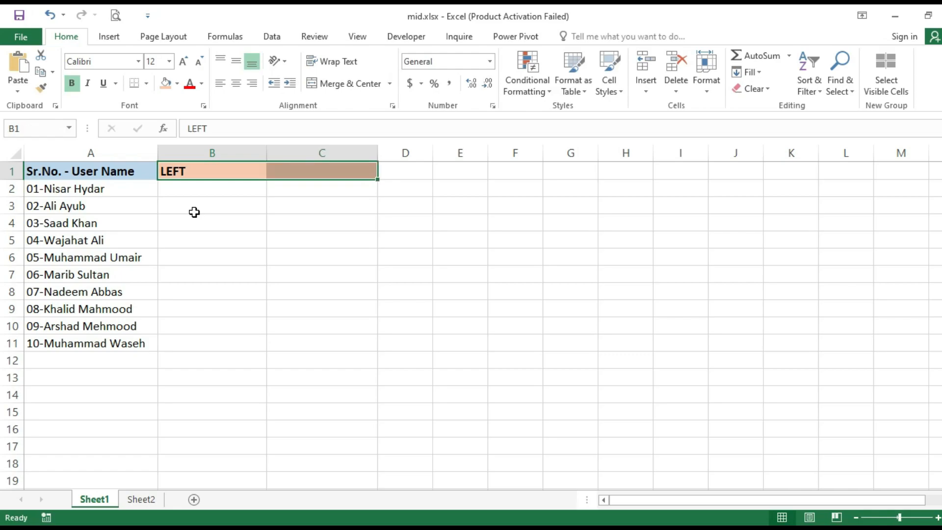
{"action": "left_click", "coordinate": [238, 83]}
{"action": "left_click", "coordinate": [221, 191]}
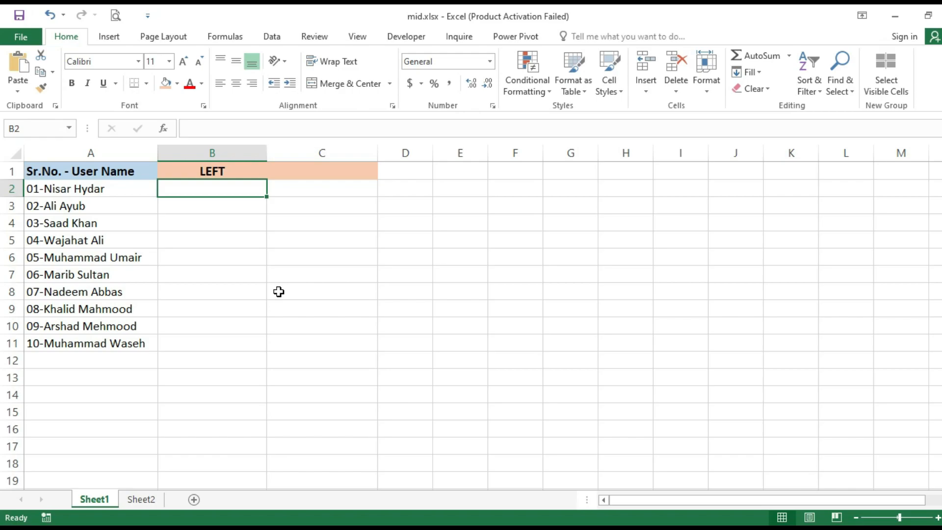
Extract the first two characters of A2 in B2 with =LEFT(A2,2) and fill the formula down to B11
{"action": "left_click", "coordinate": [104, 193]}
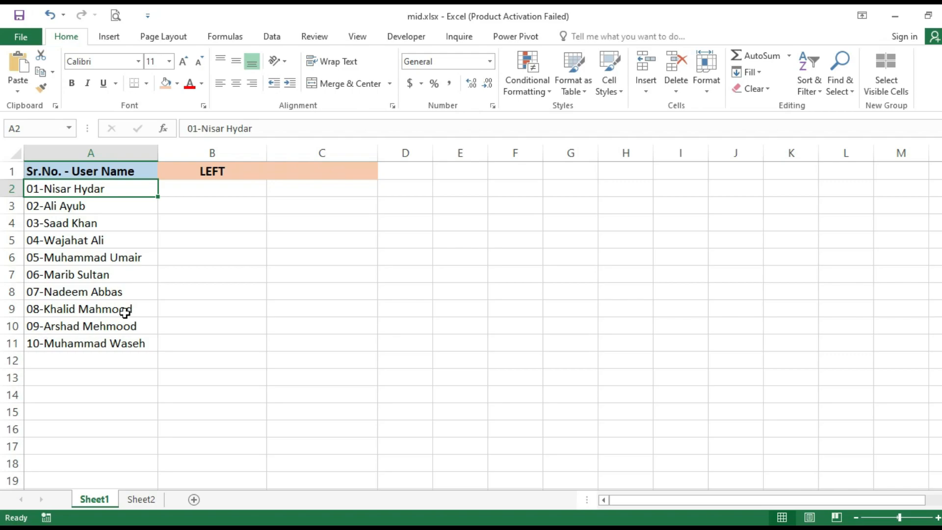
{"action": "left_click", "coordinate": [225, 189]}
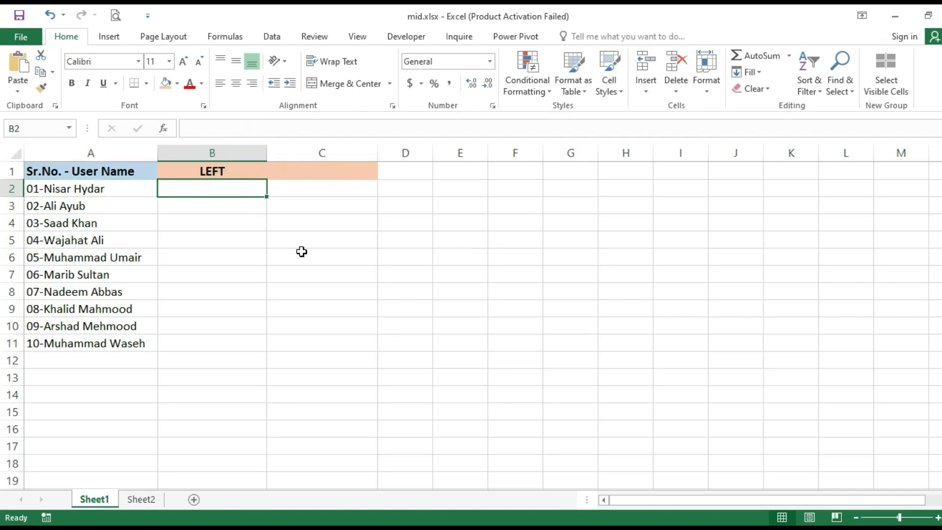
{"action": "type", "text": "=left"}
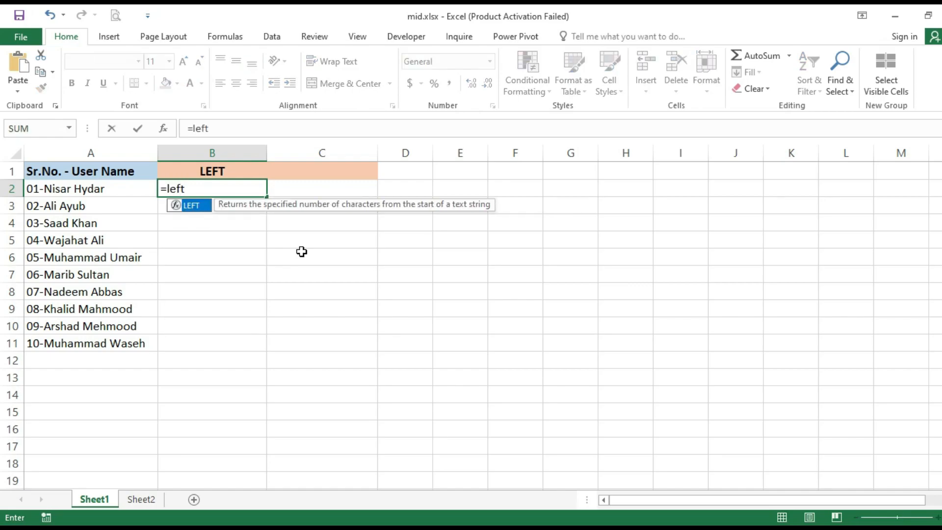
{"action": "type", "text": "("}
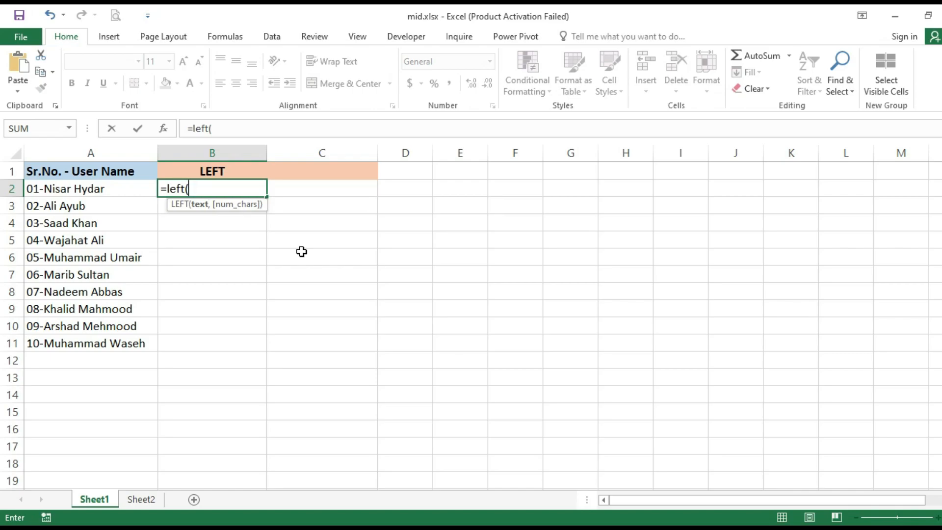
{"action": "left_click", "coordinate": [88, 190]}
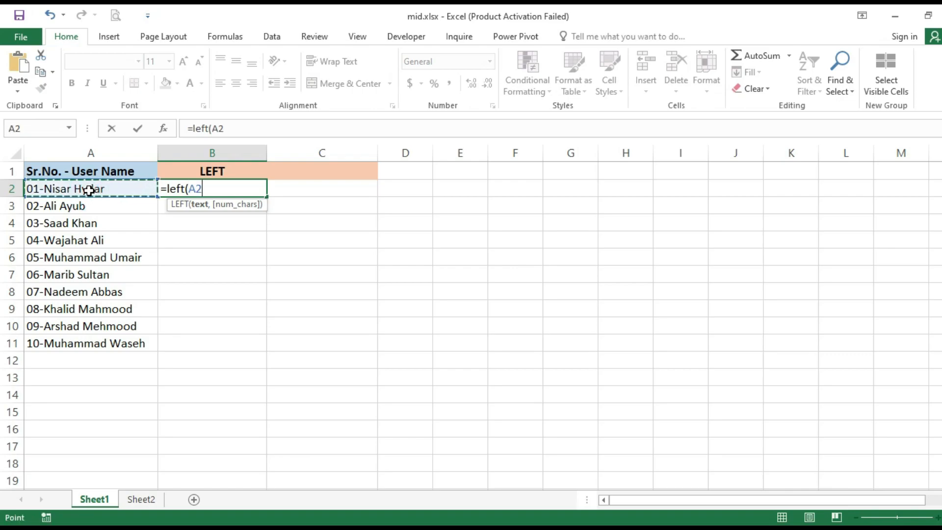
{"action": "type", "text": ","}
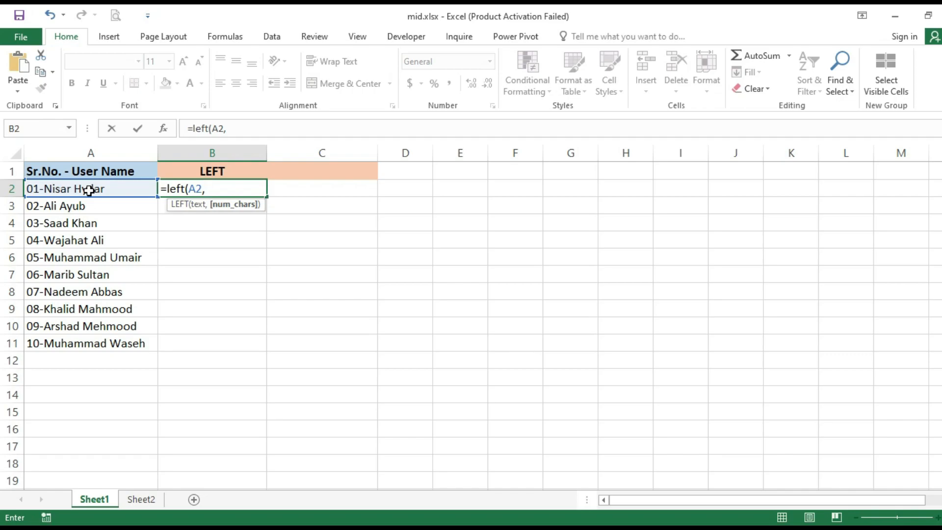
{"action": "type", "text": "2)"}
{"action": "key", "text": "Return"}
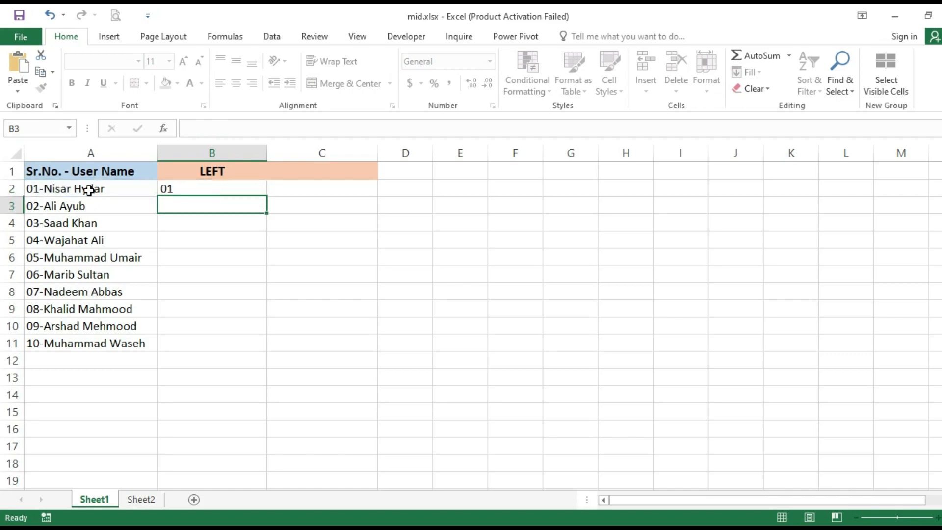
{"action": "key", "text": "Up"}
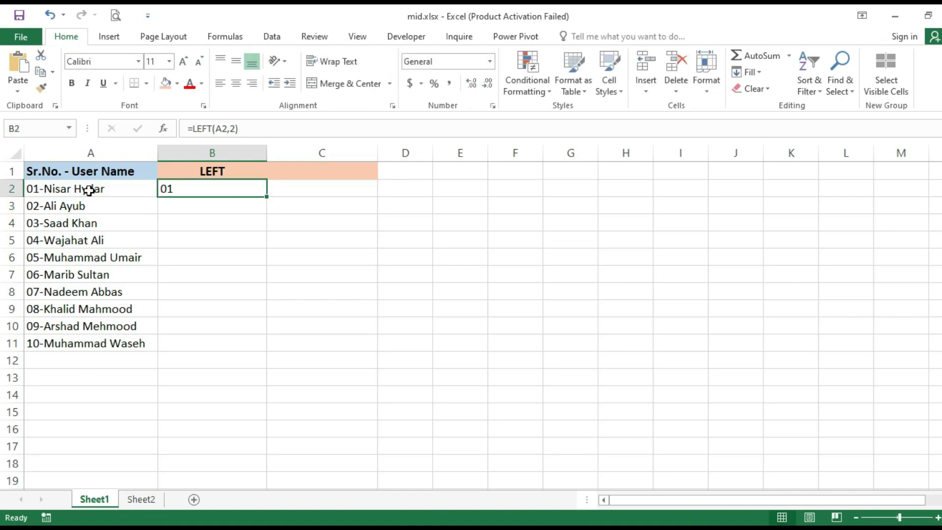
{"action": "double_click", "coordinate": [266, 197]}
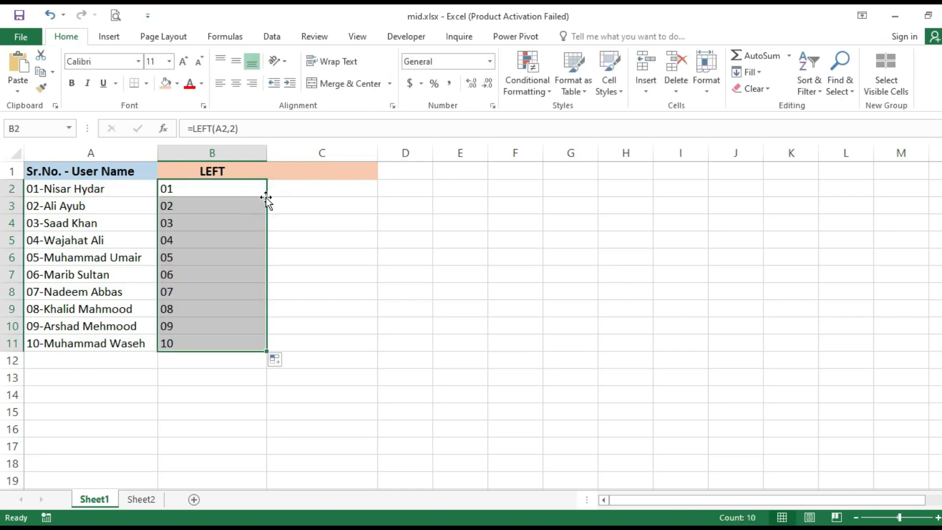
Try a character count of 3 in B2's LEFT formula, and undo the change
{"action": "left_click", "coordinate": [236, 186]}
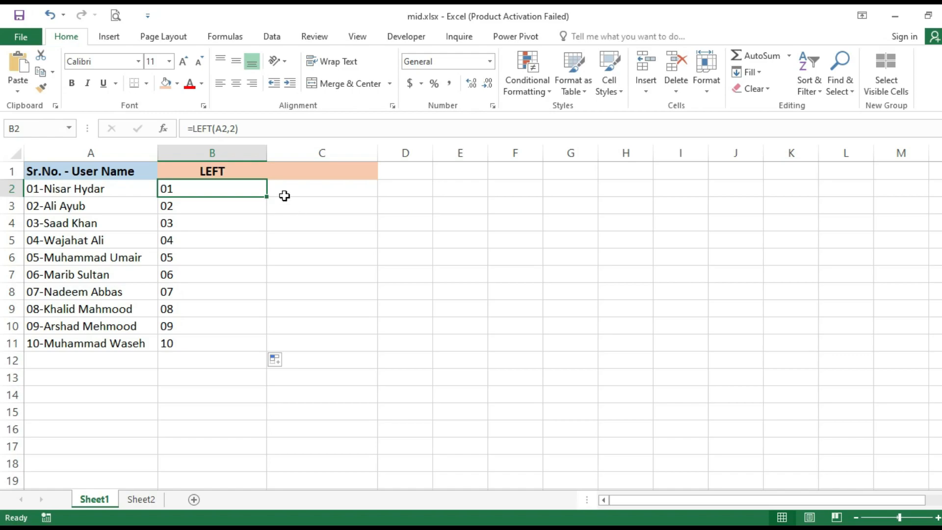
{"action": "left_click", "coordinate": [232, 128]}
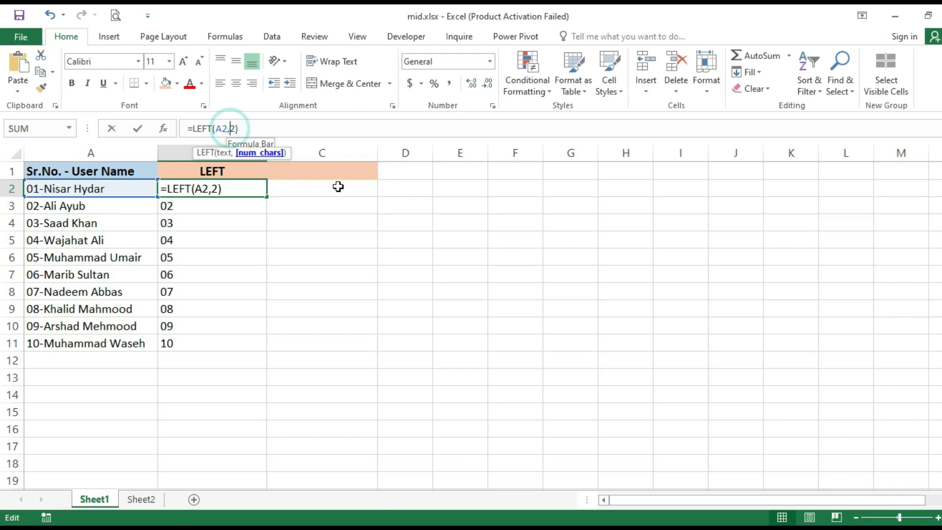
{"action": "key", "text": "Delete"}
{"action": "type", "text": "3"}
{"action": "key", "text": "Return"}
{"action": "key", "text": "Up"}
{"action": "key", "text": "ctrl+z"}
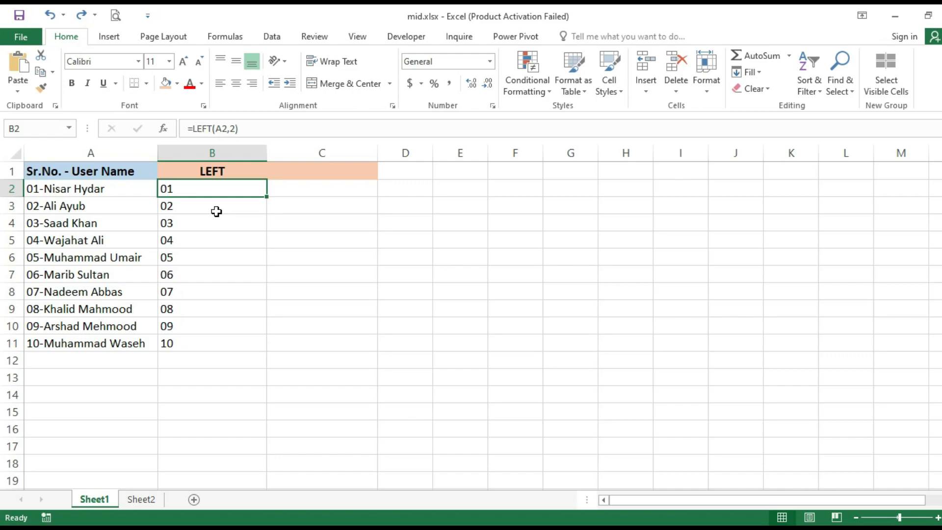
Try a character count of 12 in B2's LEFT formula, and undo the change
{"action": "left_click", "coordinate": [233, 127]}
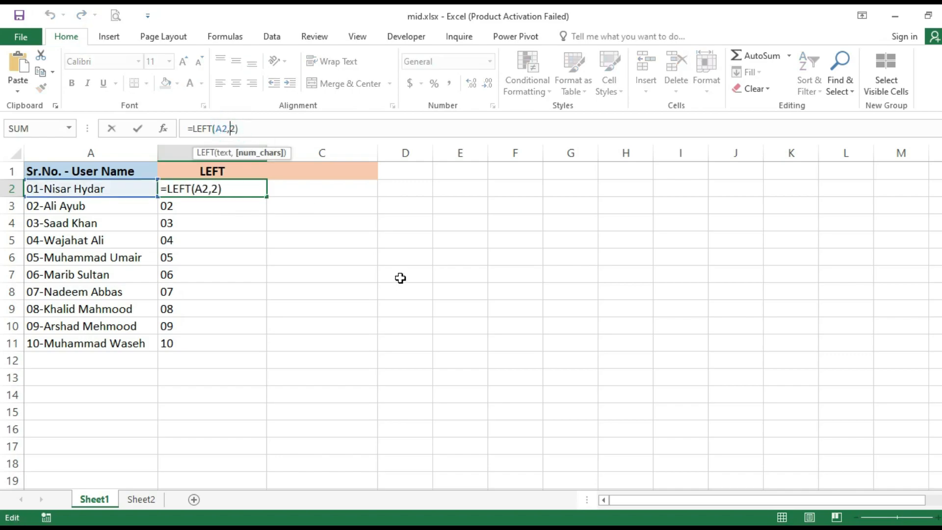
{"action": "type", "text": "1"}
{"action": "key", "text": "Return"}
{"action": "key", "text": "Up"}
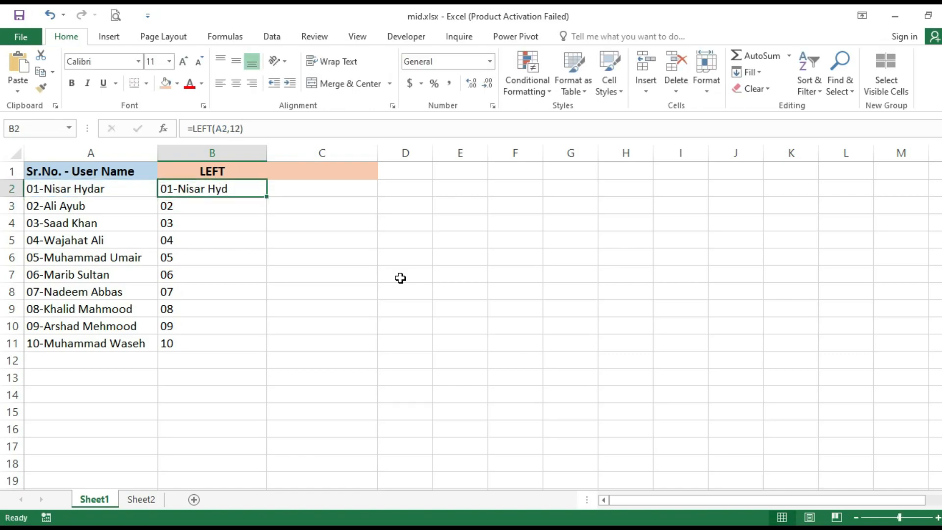
{"action": "key", "text": "ctrl+z"}
Enter the header Right in cell C1
{"action": "key", "text": "Right"}
{"action": "key", "text": "Up"}
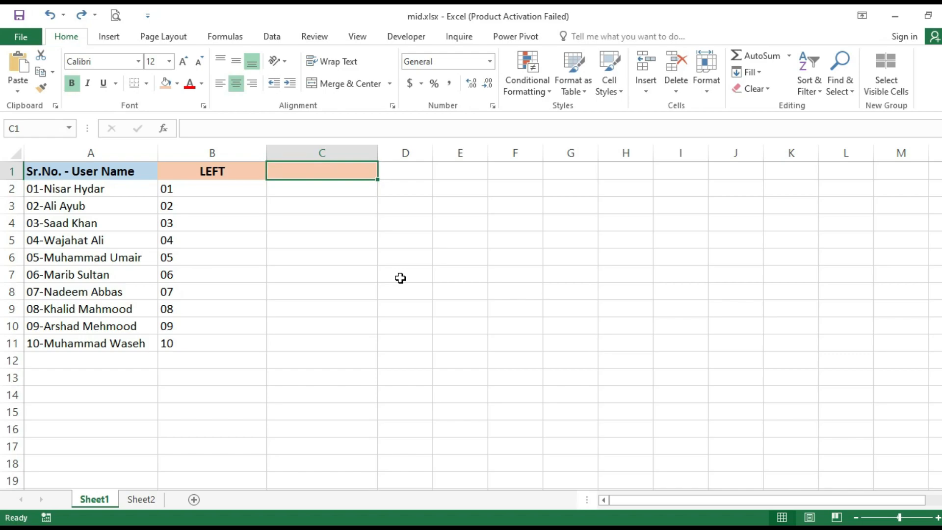
{"action": "type", "text": "Ri"}
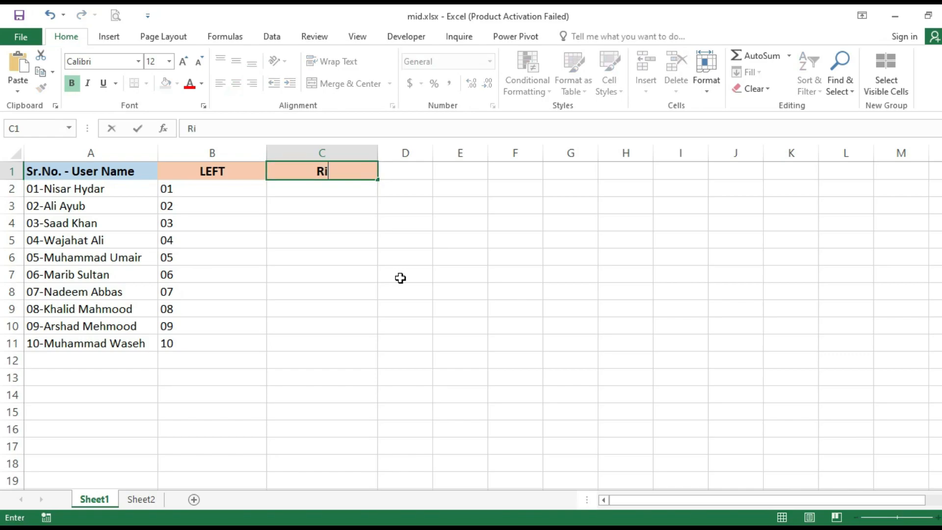
{"action": "type", "text": "ght"}
{"action": "key", "text": "Return"}
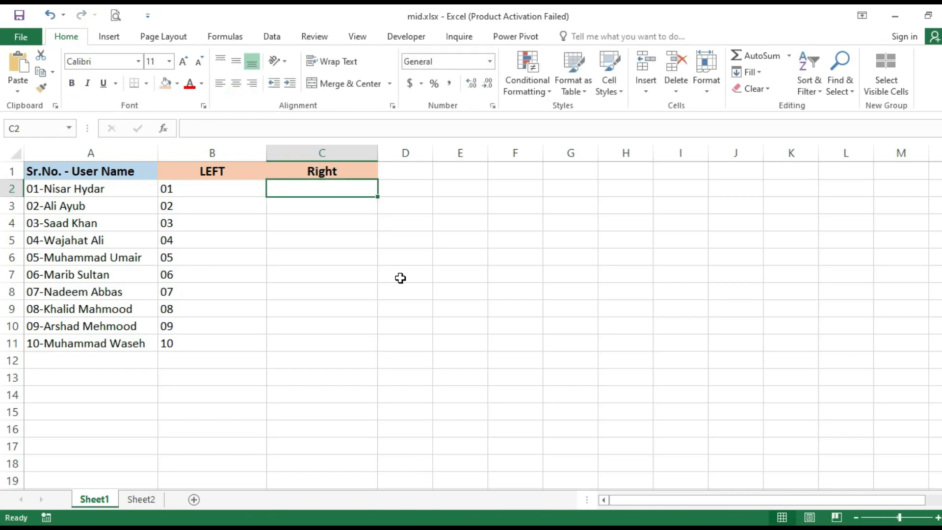
Extract the last 11 characters of A2 in C2 with =RIGHT(A2,11) and fill the formula down to C11
{"action": "type", "text": "=right"}
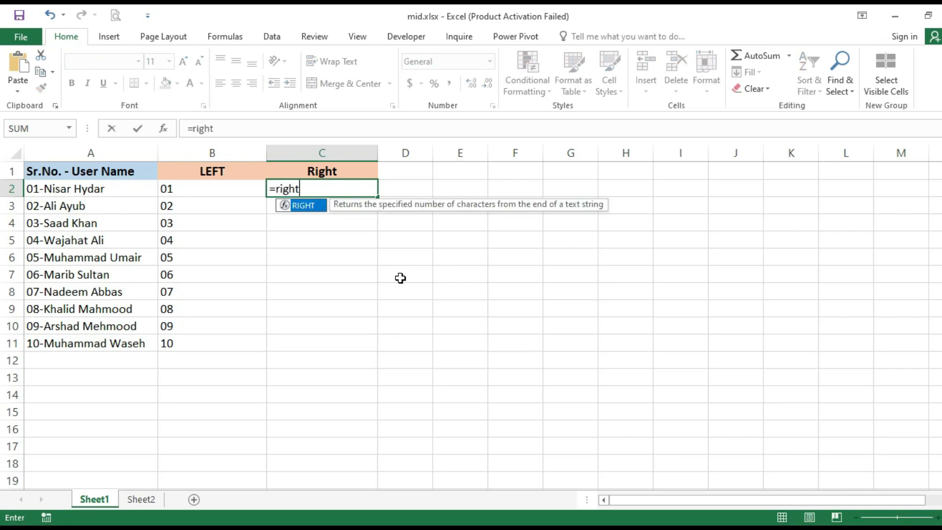
{"action": "type", "text": "("}
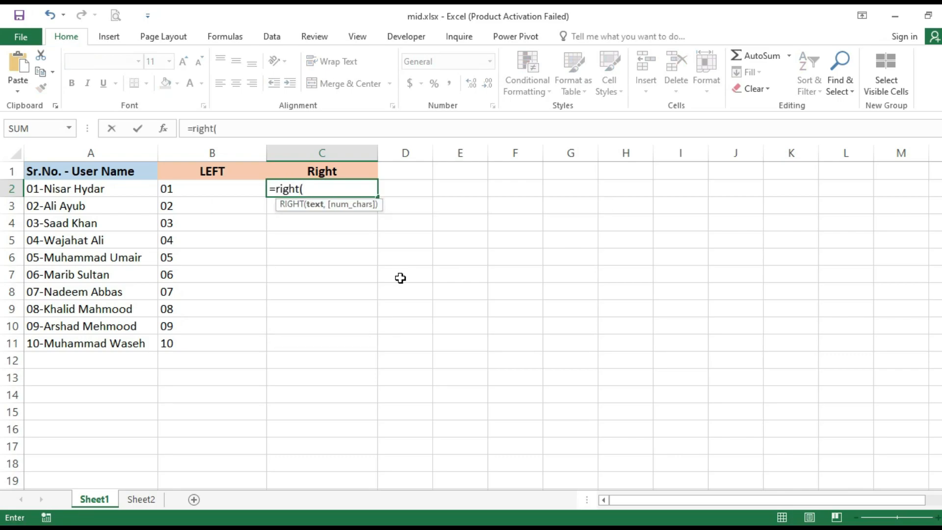
{"action": "left_click", "coordinate": [123, 189]}
{"action": "type", "text": ","}
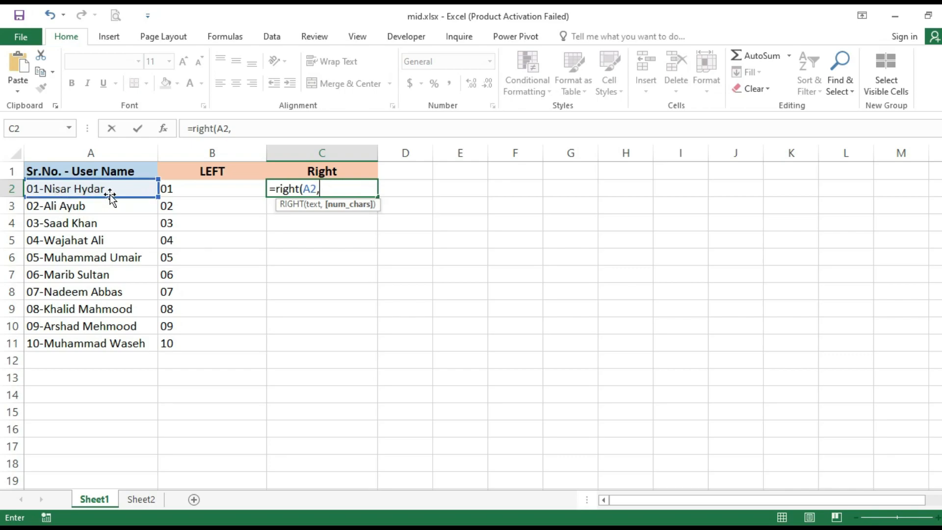
{"action": "type", "text": "11)"}
{"action": "key", "text": "Return"}
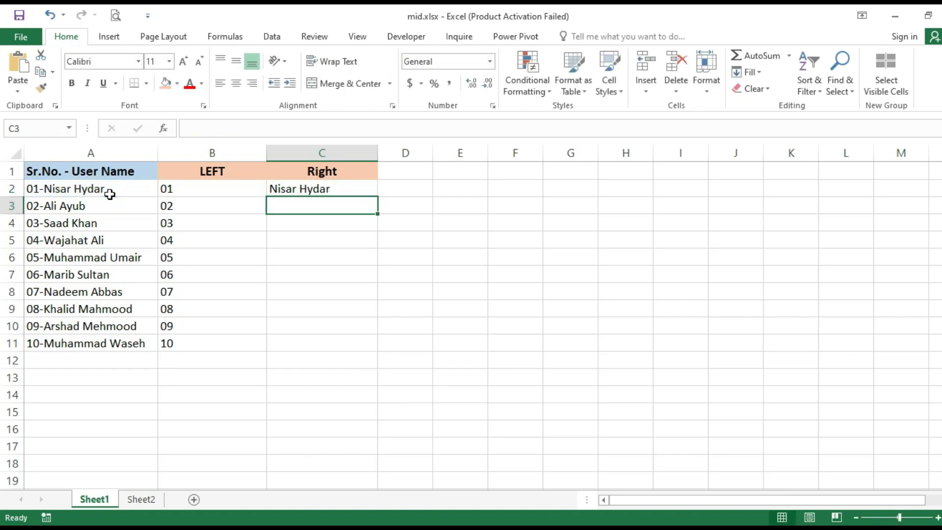
{"action": "key", "text": "Up"}
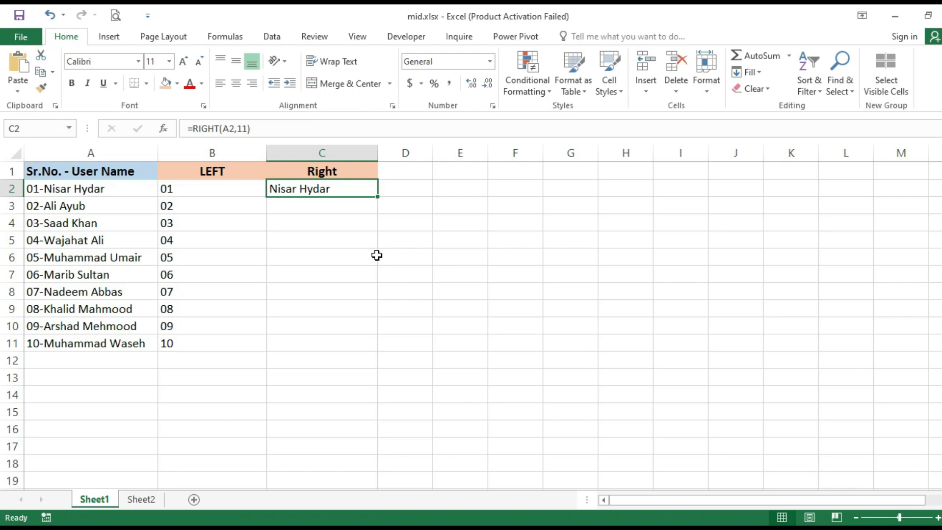
{"action": "double_click", "coordinate": [378, 197]}
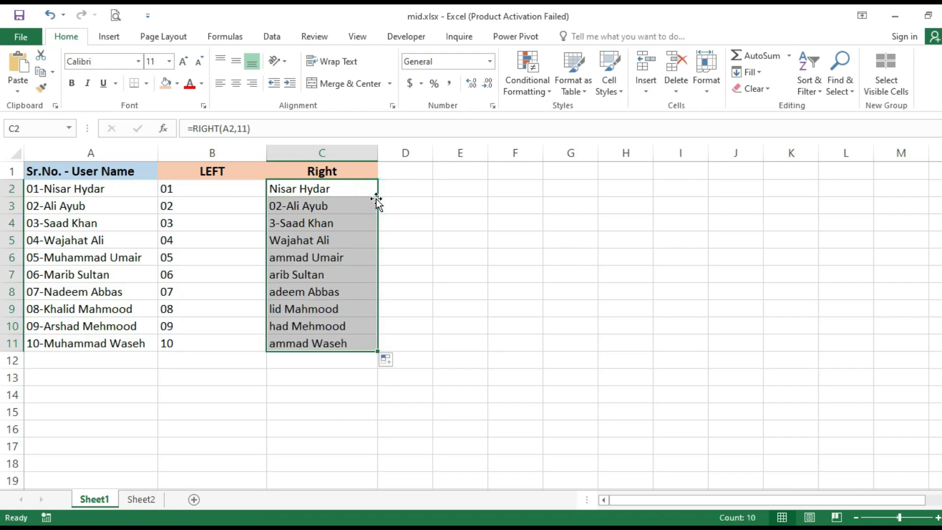
{"action": "left_click", "coordinate": [333, 216]}
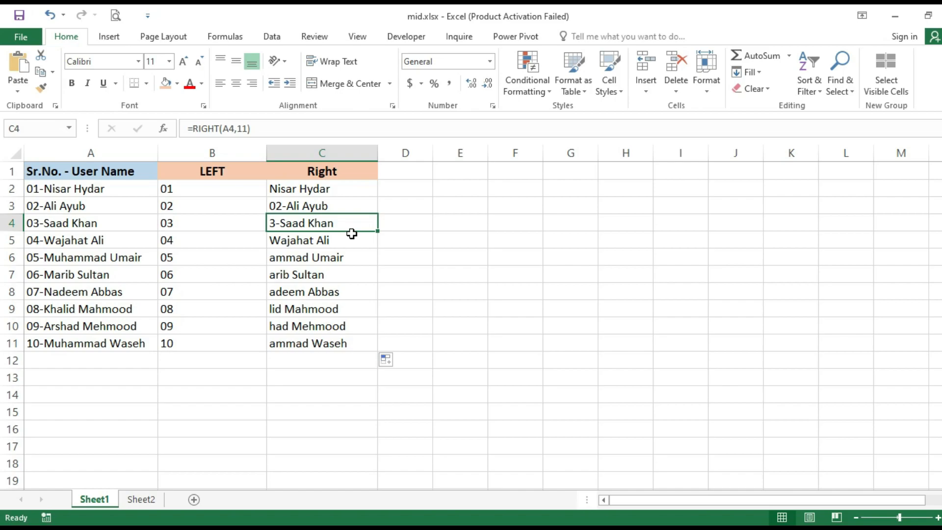
Switch to Sheet2 and enter the header MID in cell B1
{"action": "key", "text": "ctrl+Page_Down"}
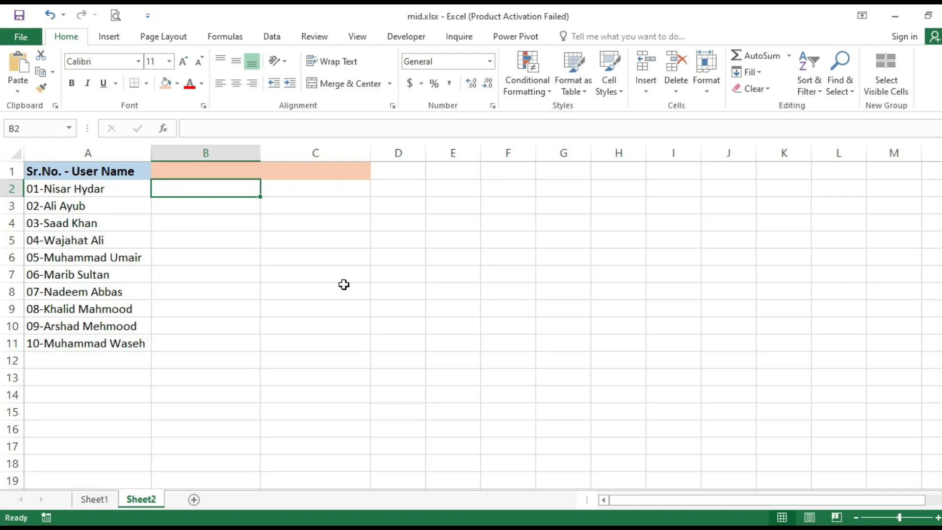
{"action": "key", "text": "Up"}
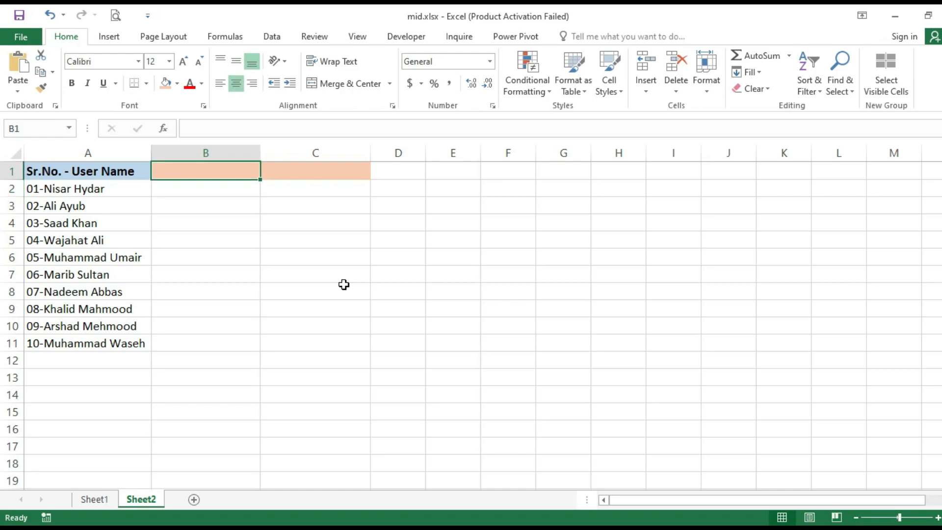
{"action": "type", "text": "MID"}
{"action": "key", "text": "Return"}
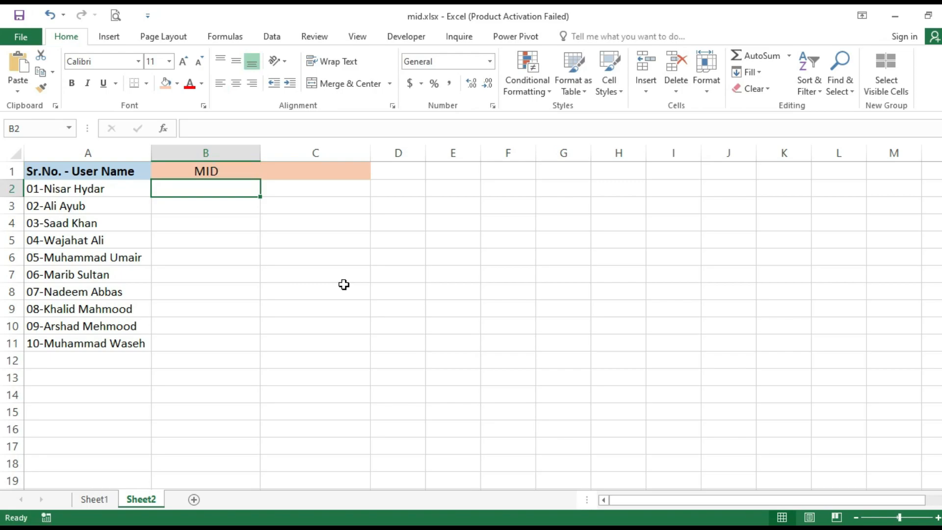
Extract the two-digit serial number from A2 in cell B2 with =MID(A2,1,2)
{"action": "type", "text": "=mid"}
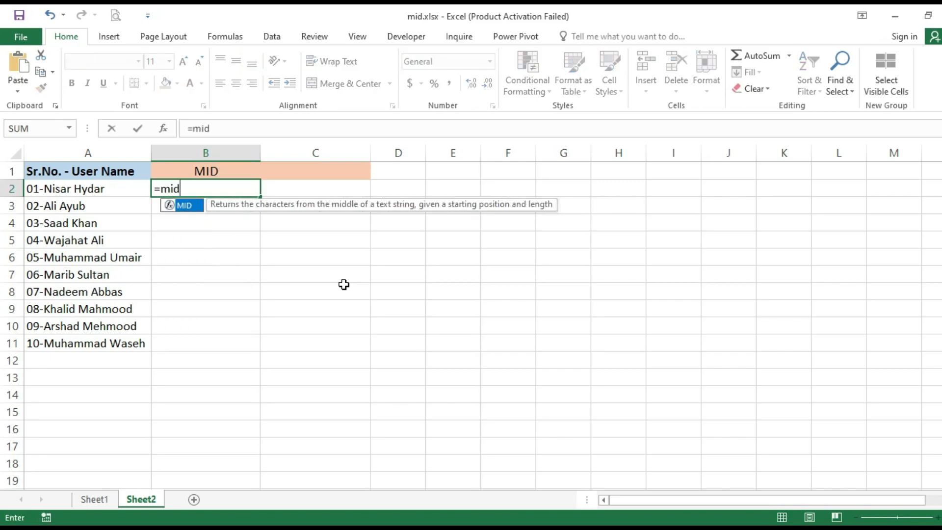
{"action": "type", "text": "("}
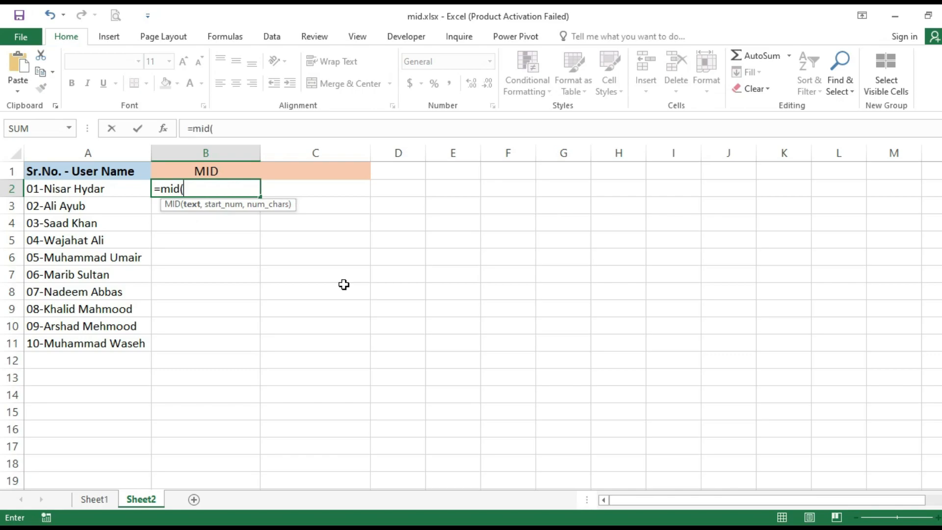
{"action": "left_click", "coordinate": [95, 188]}
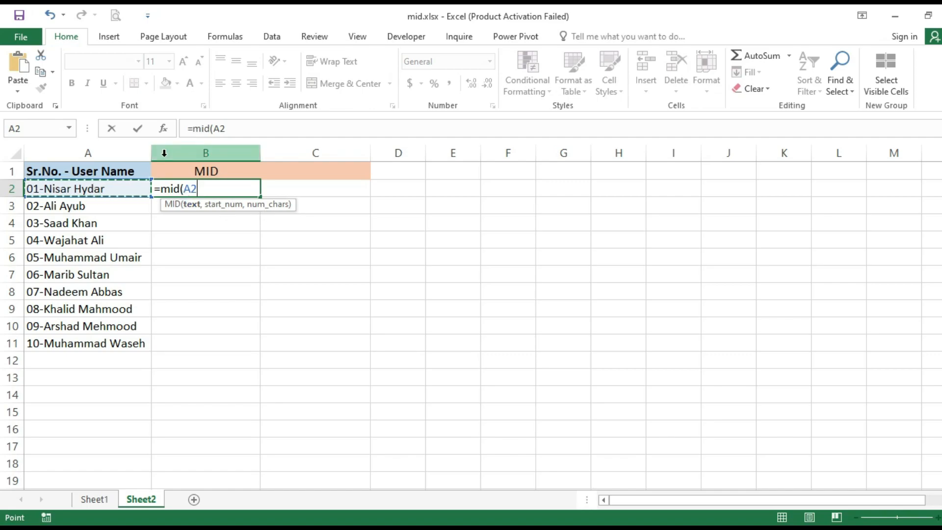
{"action": "type", "text": ","}
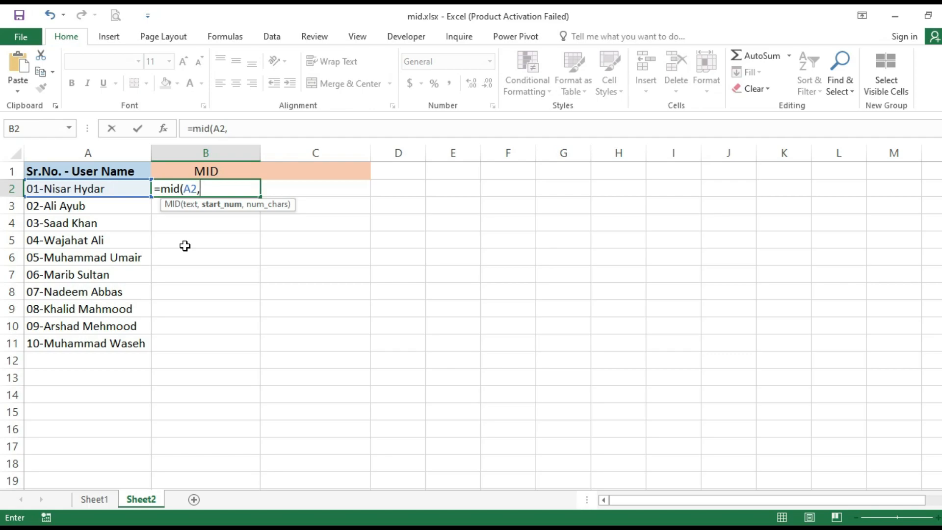
{"action": "type", "text": "1,"}
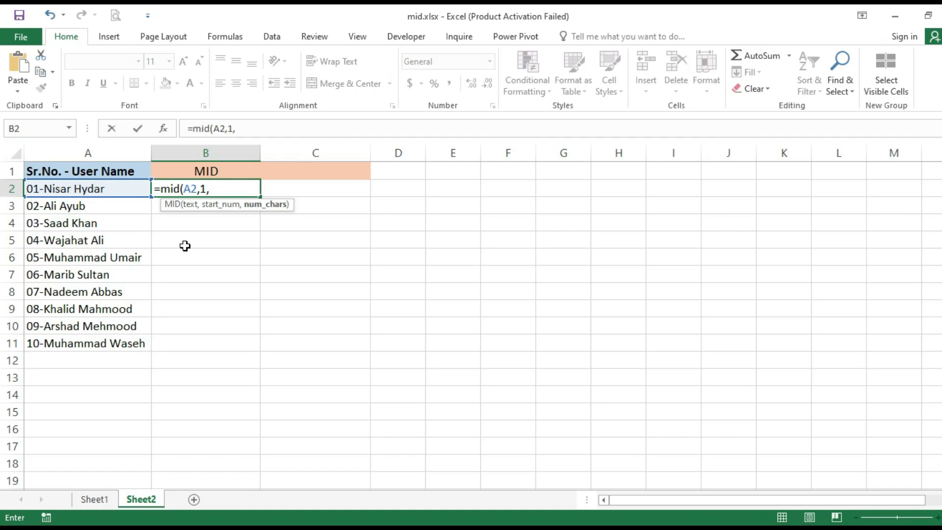
{"action": "type", "text": "2)"}
{"action": "key", "text": "Return"}
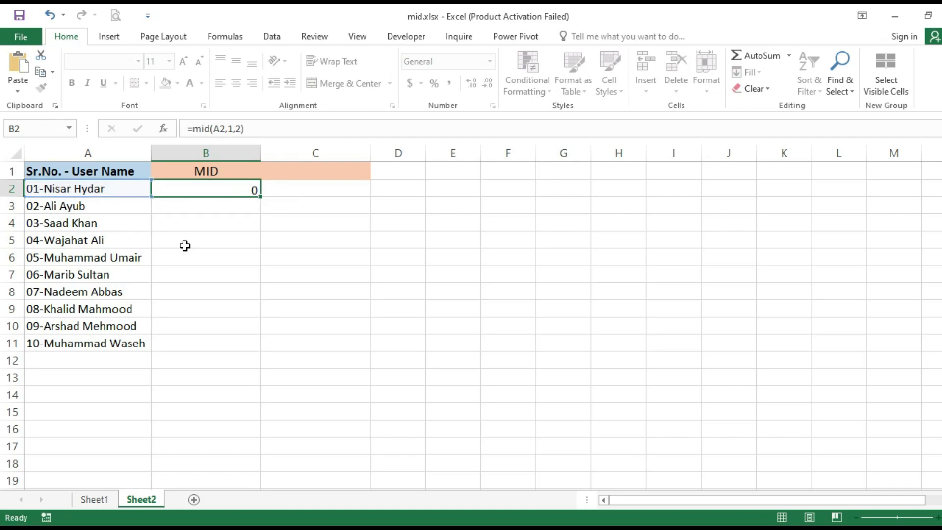
{"action": "key", "text": "Up"}
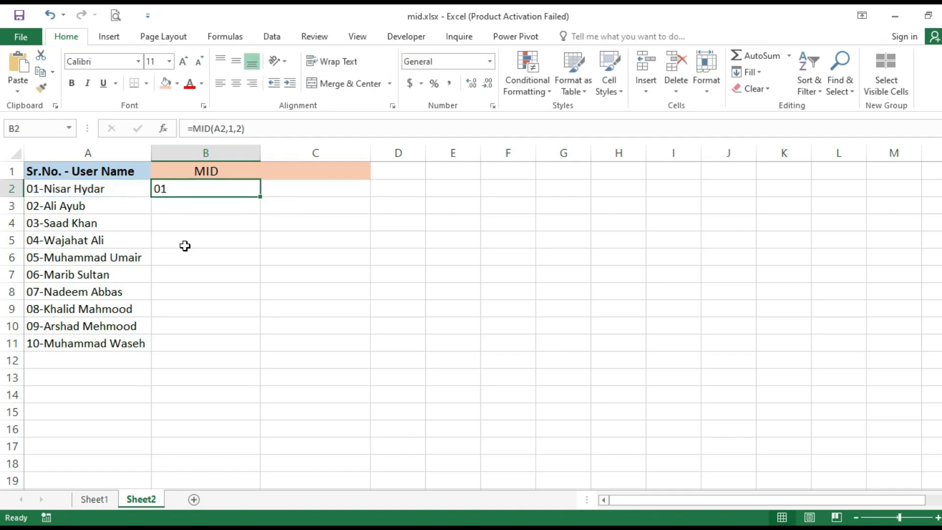
Fill B2's MID formula down to B11 and center the filled cells horizontally
{"action": "double_click", "coordinate": [259, 196]}
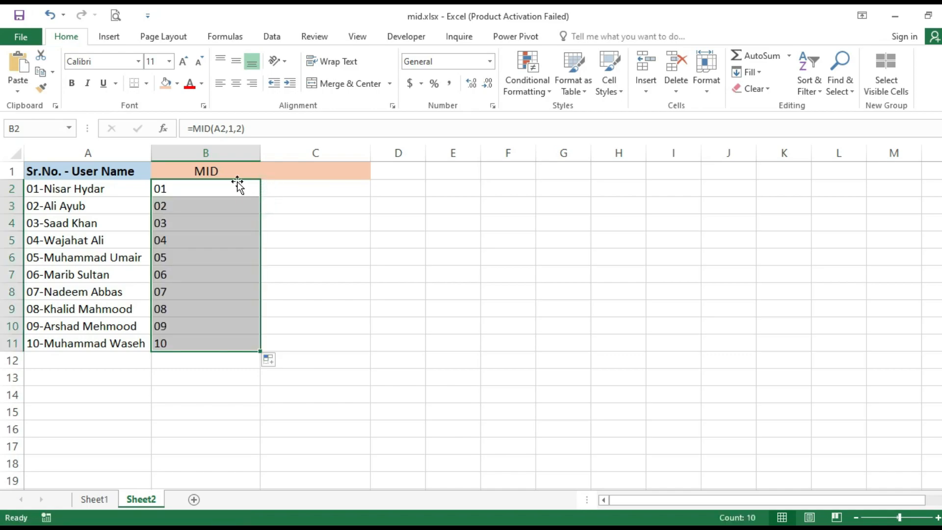
{"action": "left_click", "coordinate": [236, 84]}
Extract the user name from A2 in C2 with =MID(A2,4,25) and fill the formula down to C11
{"action": "left_click", "coordinate": [296, 192]}
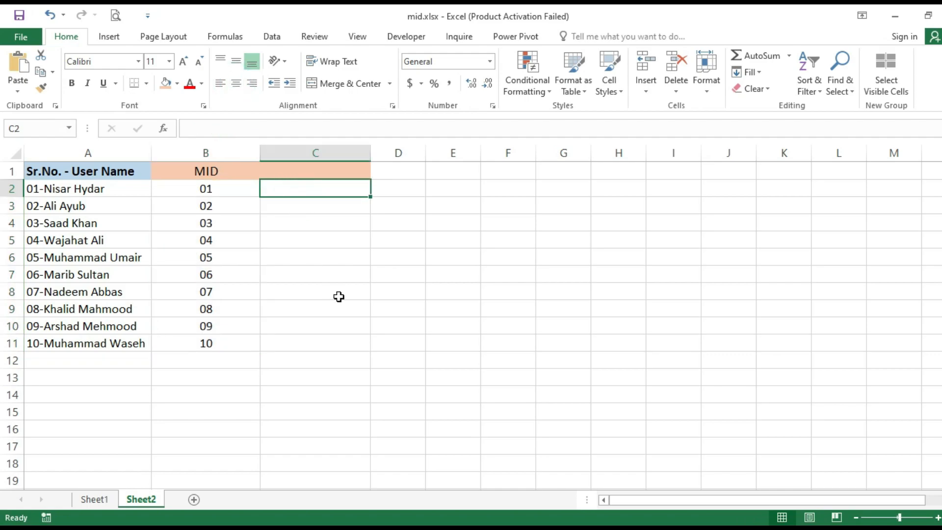
{"action": "type", "text": "=mid("}
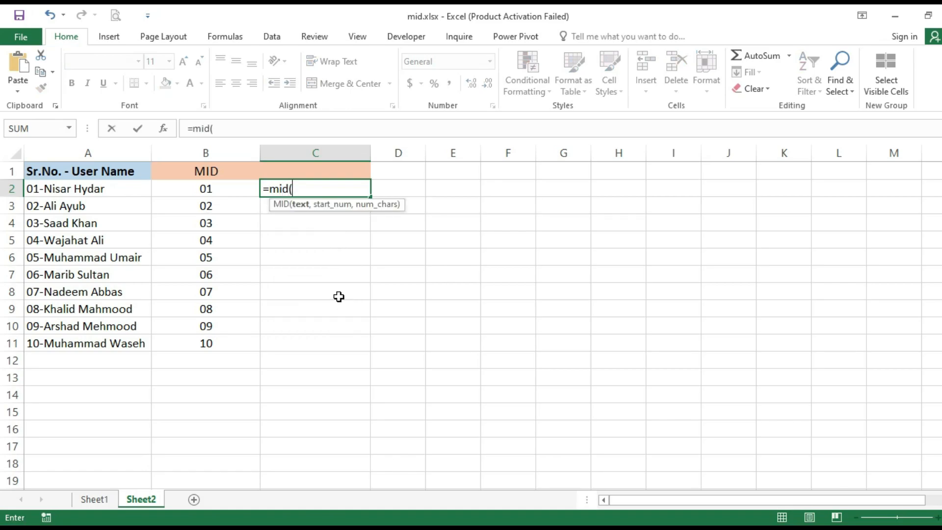
{"action": "left_click", "coordinate": [120, 186]}
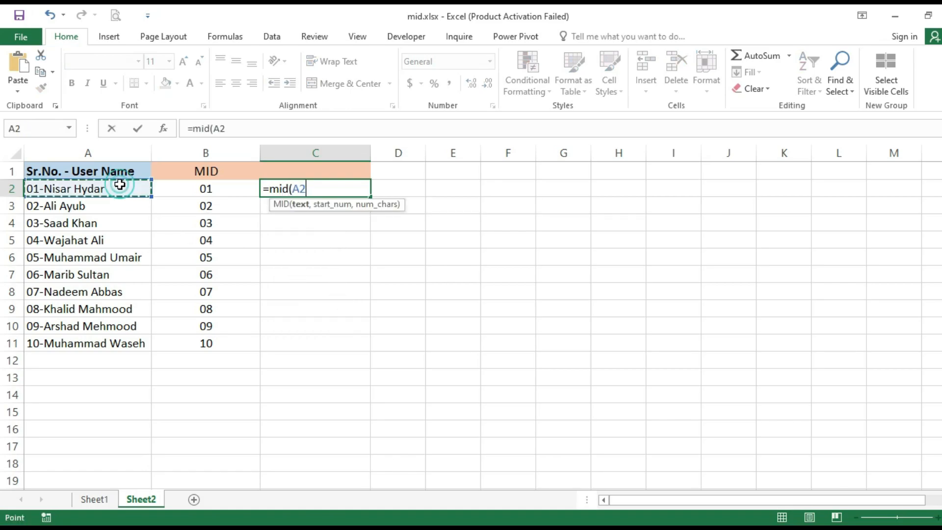
{"action": "type", "text": ","}
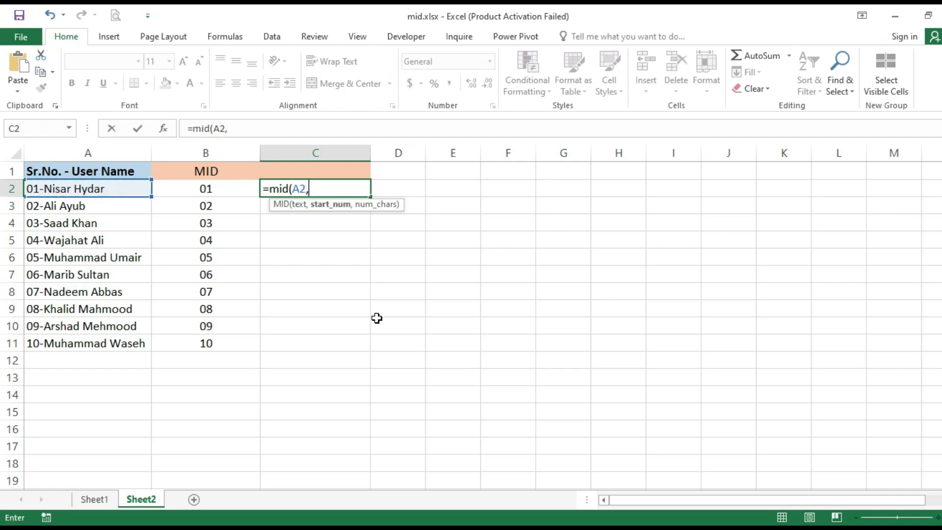
{"action": "type", "text": "4,"}
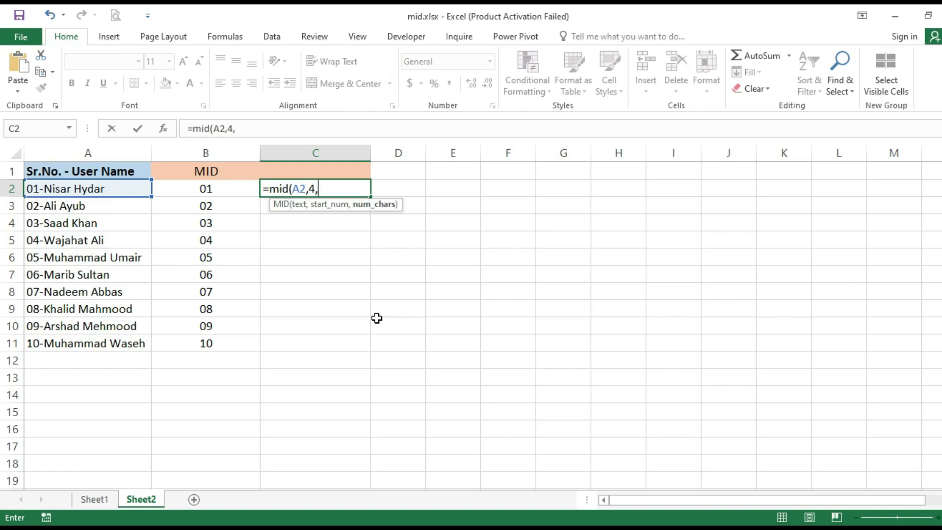
{"action": "type", "text": "25"}
{"action": "type", "text": ")"}
{"action": "key", "text": "Return"}
{"action": "key", "text": "Up"}
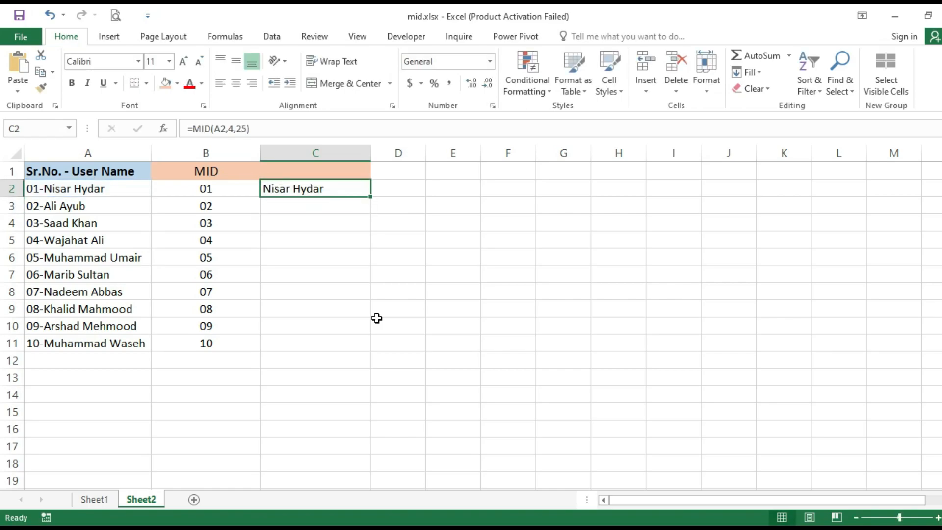
{"action": "double_click", "coordinate": [373, 200]}
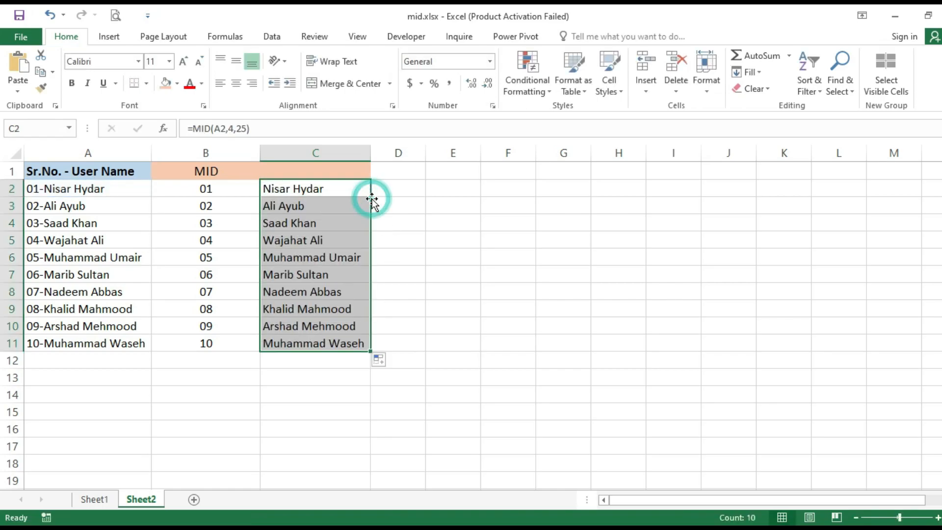
{"action": "left_click", "coordinate": [326, 206]}
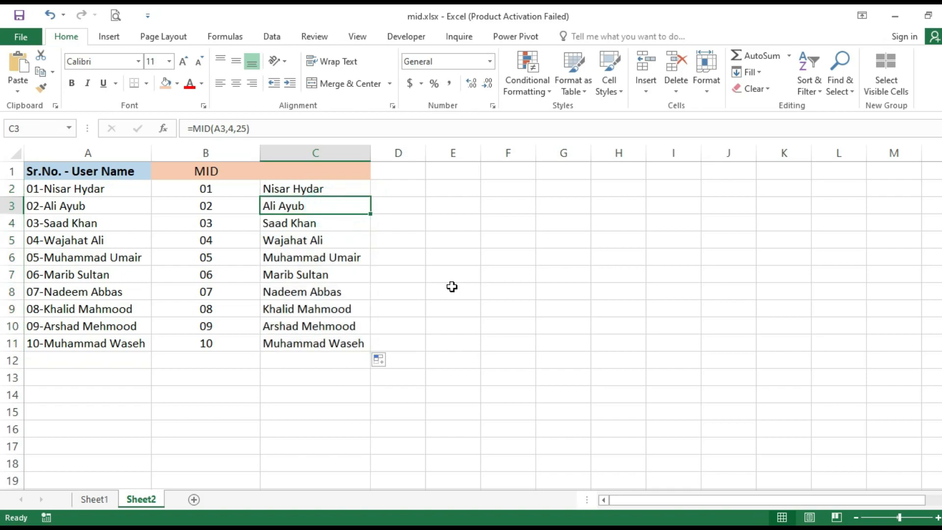
{"action": "left_click", "coordinate": [332, 306]}
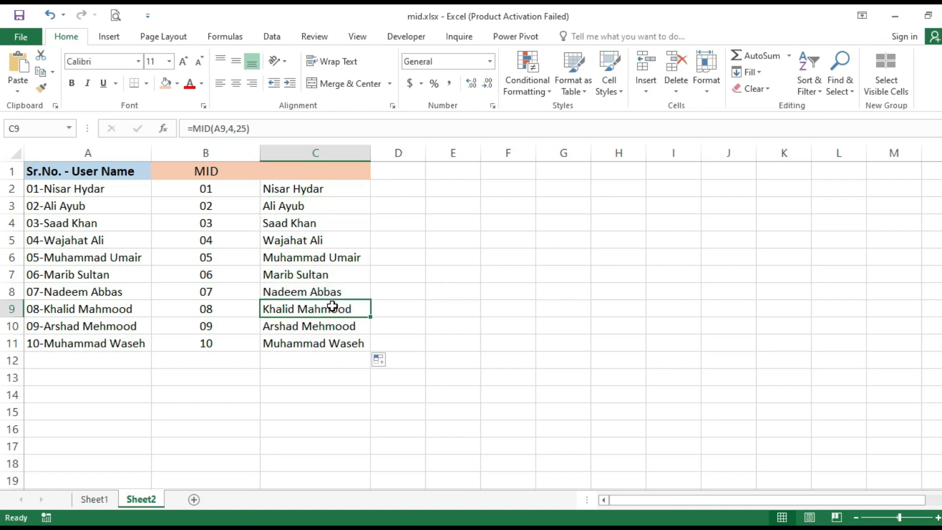
{"action": "left_click", "coordinate": [337, 189]}
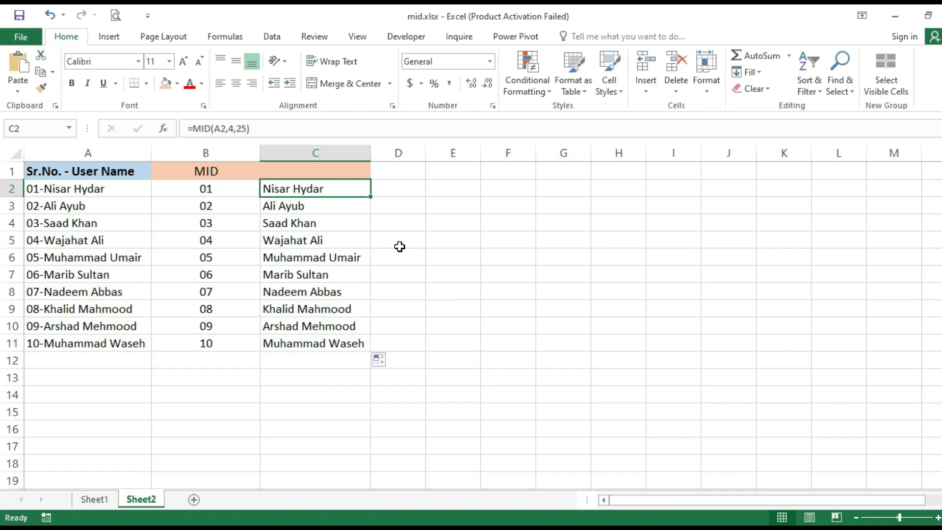
On Sheet3, find the hyphen's position in A2 with =SEARCH("-",A2,1) in B2 and fill the formula down to B11
{"action": "key", "text": "Right"}
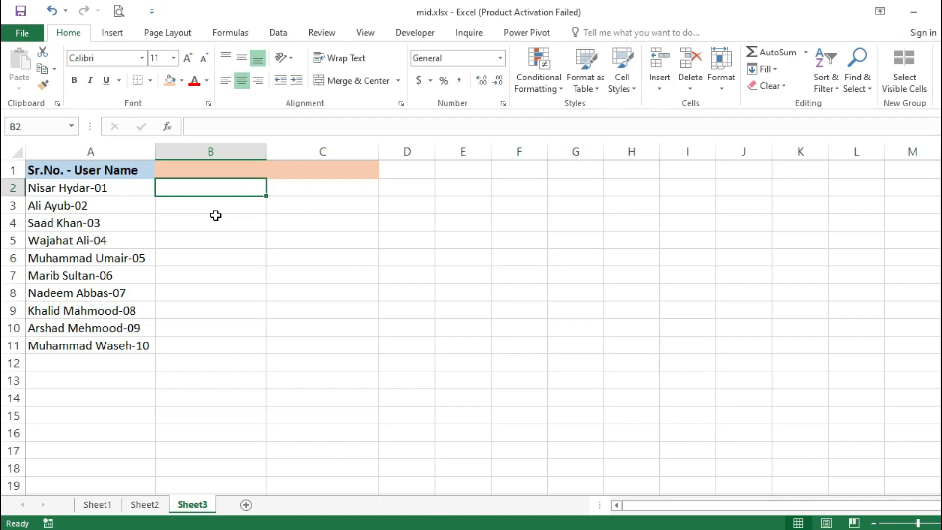
{"action": "type", "text": "=search("}
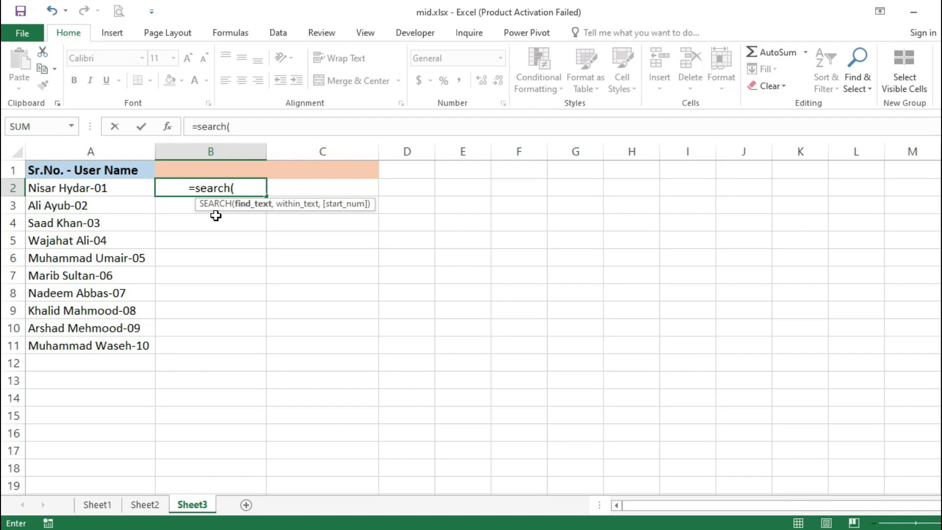
{"action": "type", "text": "\"-"}
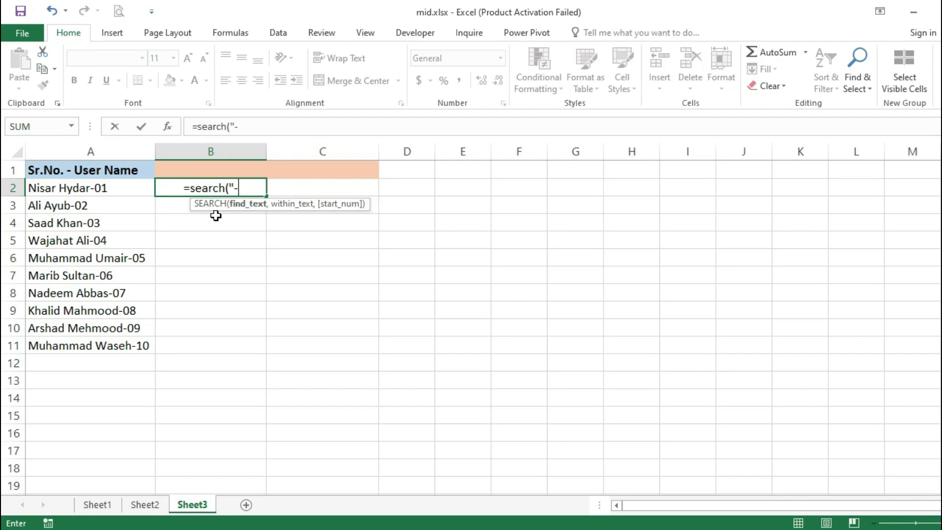
{"action": "type", "text": "\""}
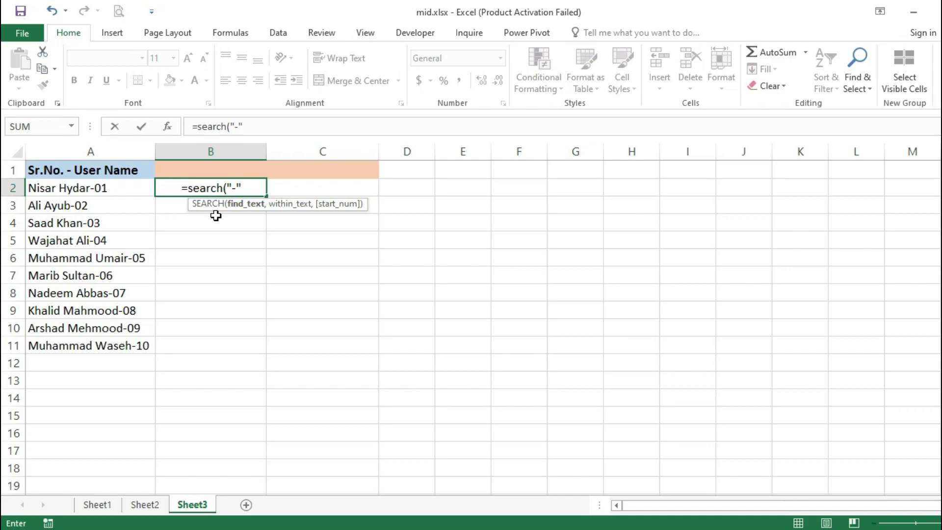
{"action": "type", "text": ","}
{"action": "left_click", "coordinate": [117, 191]}
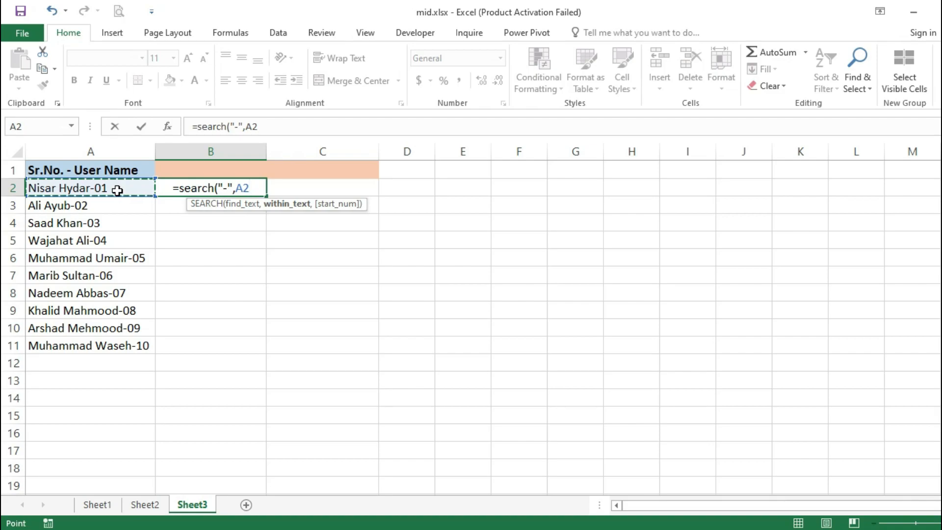
{"action": "type", "text": ",1)"}
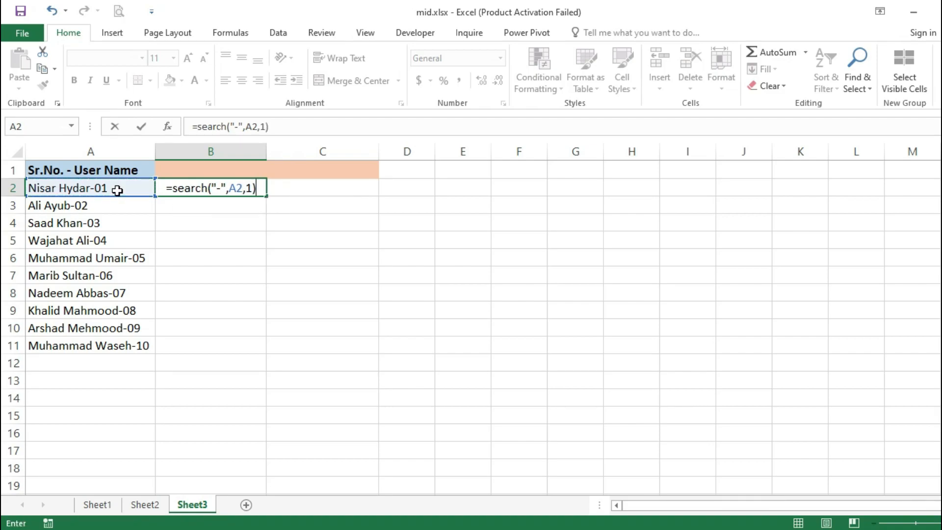
{"action": "key", "text": "ctrl+Return"}
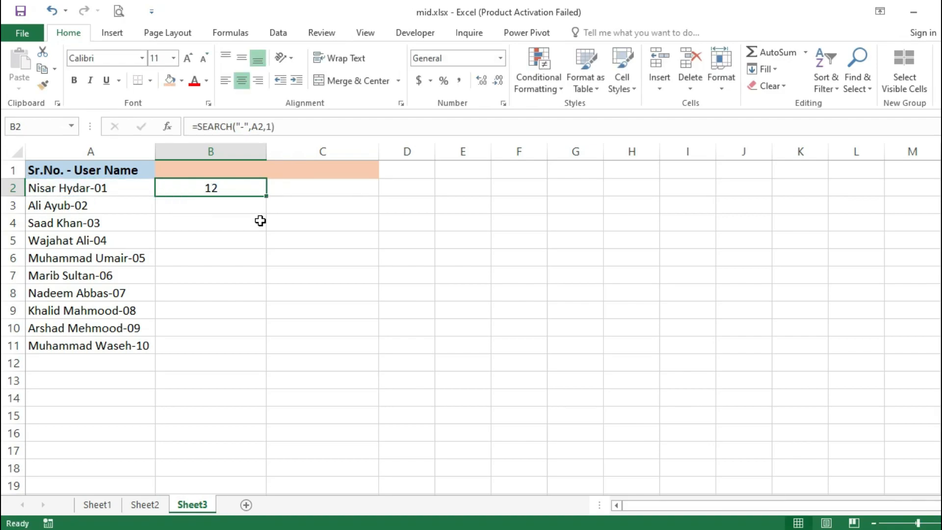
{"action": "double_click", "coordinate": [265, 196]}
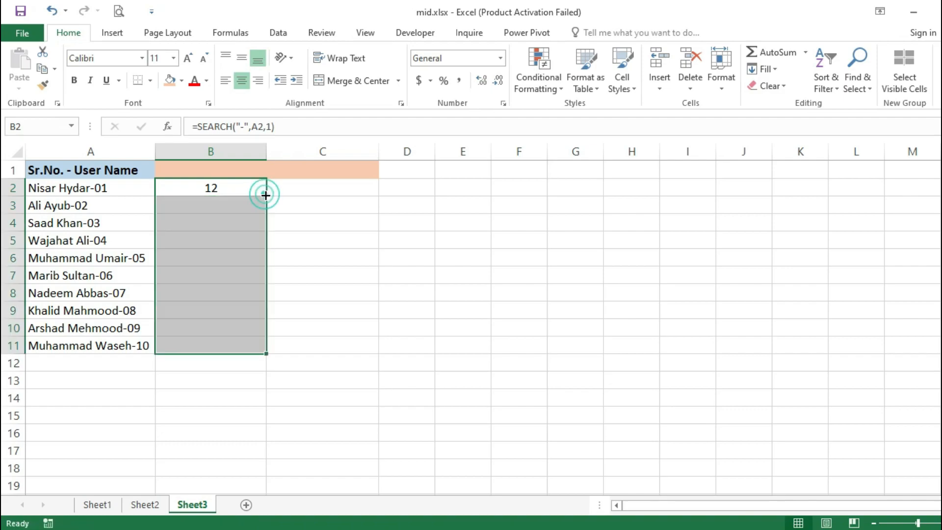
{"action": "left_click", "coordinate": [237, 186]}
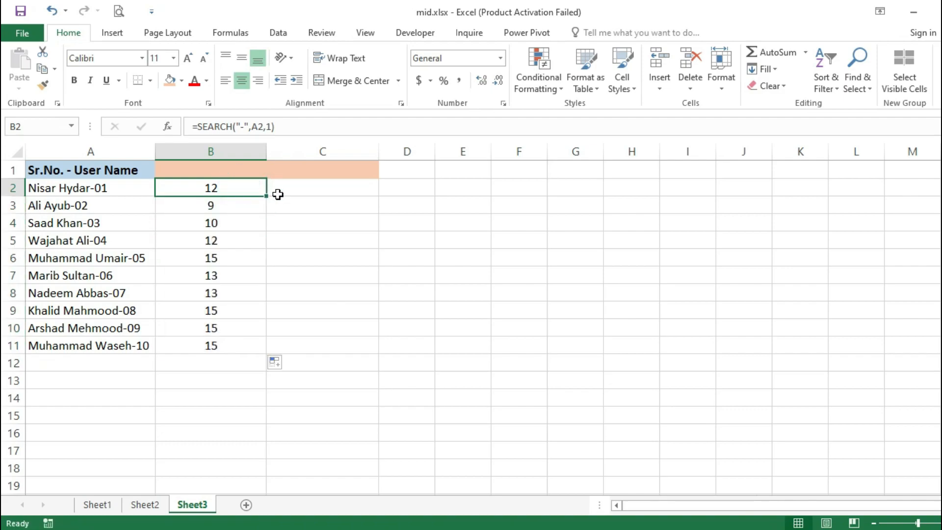
Extract the name before the hyphen in C2 with =MID(A2,1,B2-1) and fill the formula down to C11
{"action": "left_click", "coordinate": [311, 186]}
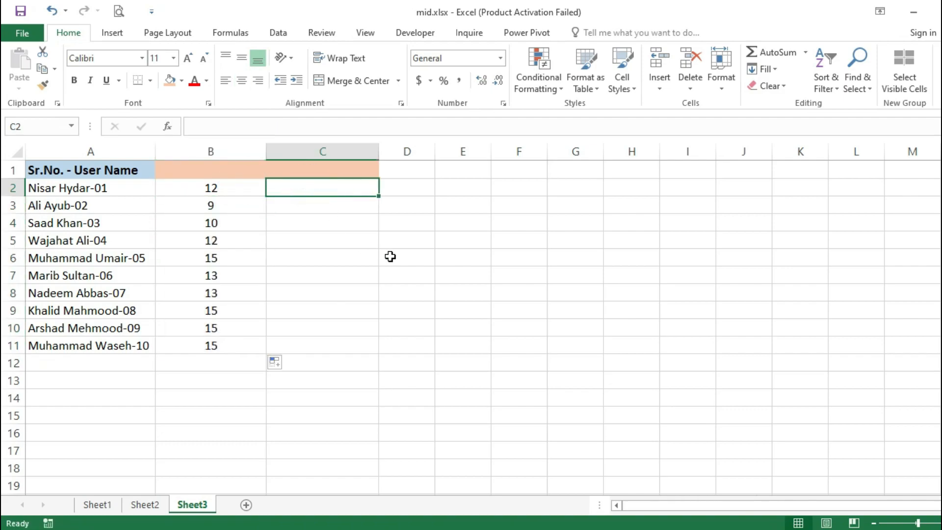
{"action": "type", "text": "=mid("}
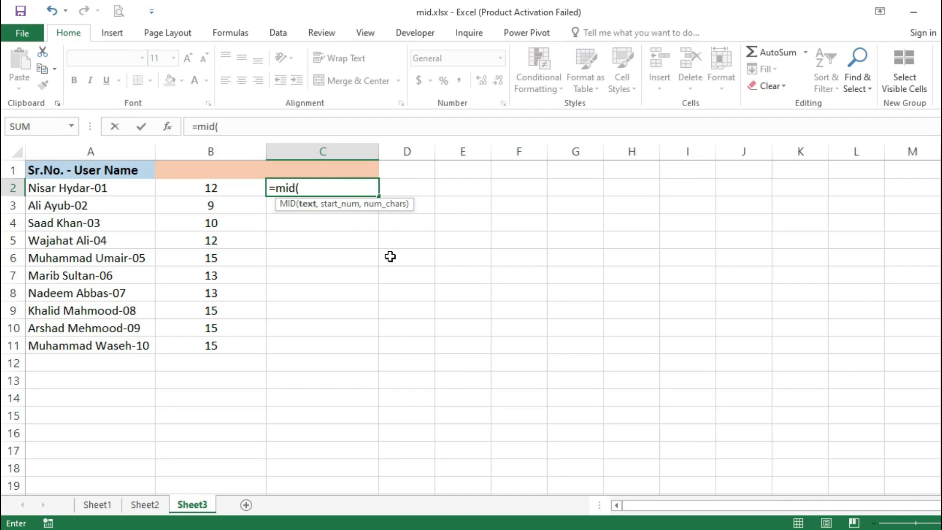
{"action": "left_click", "coordinate": [119, 191]}
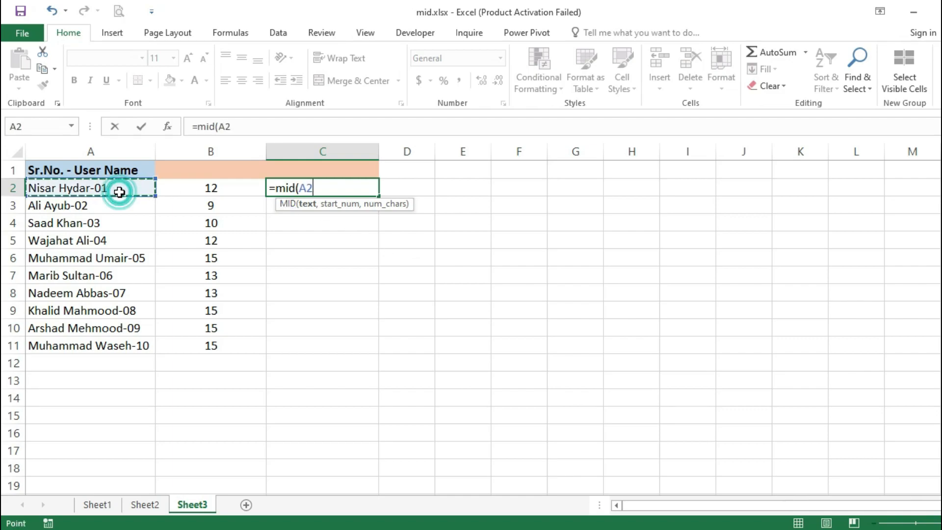
{"action": "type", "text": ","}
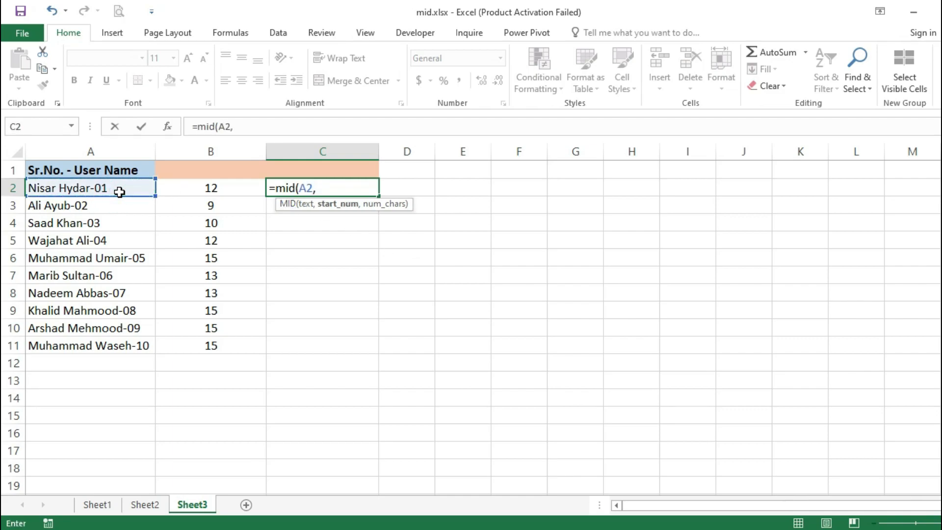
{"action": "type", "text": "1,"}
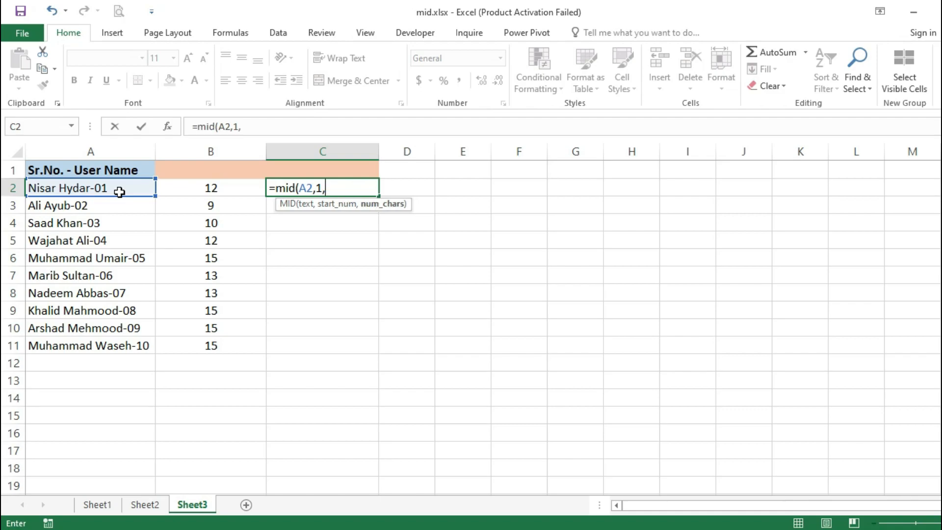
{"action": "left_click", "coordinate": [210, 188]}
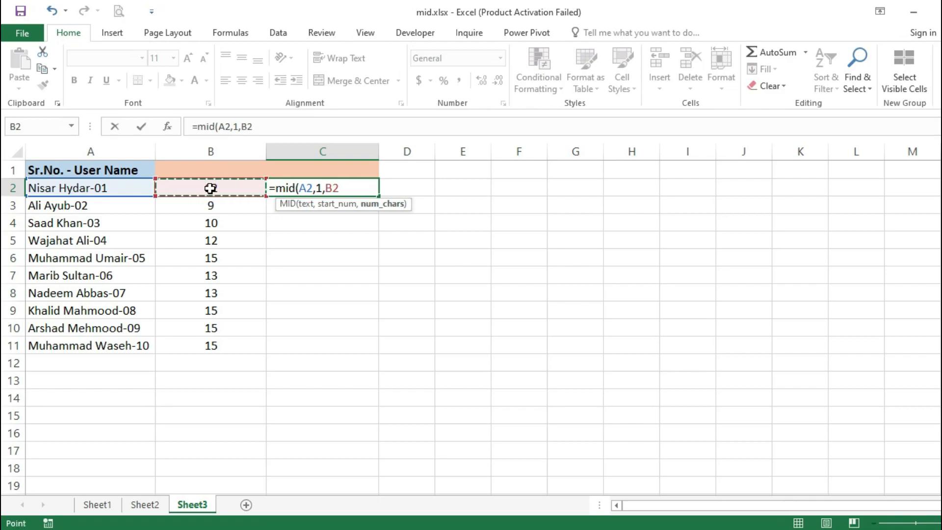
{"action": "type", "text": "-1"}
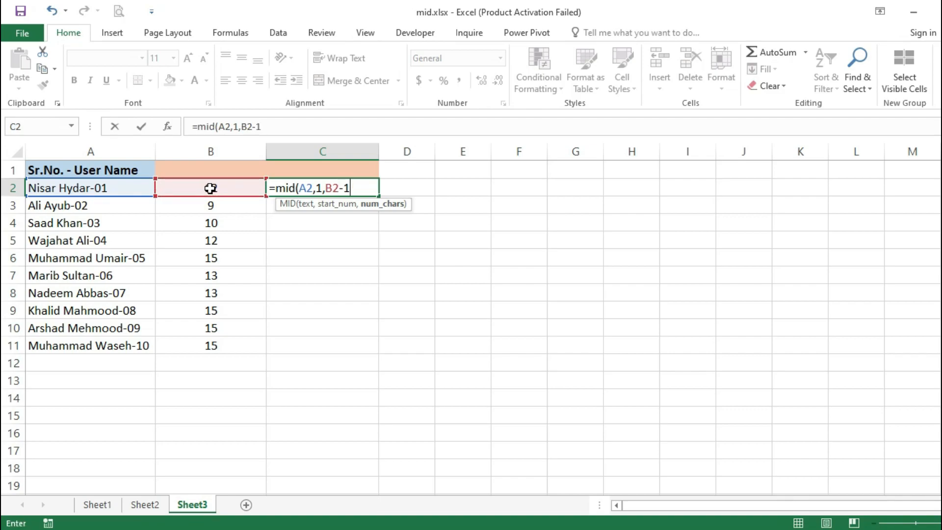
{"action": "type", "text": ")"}
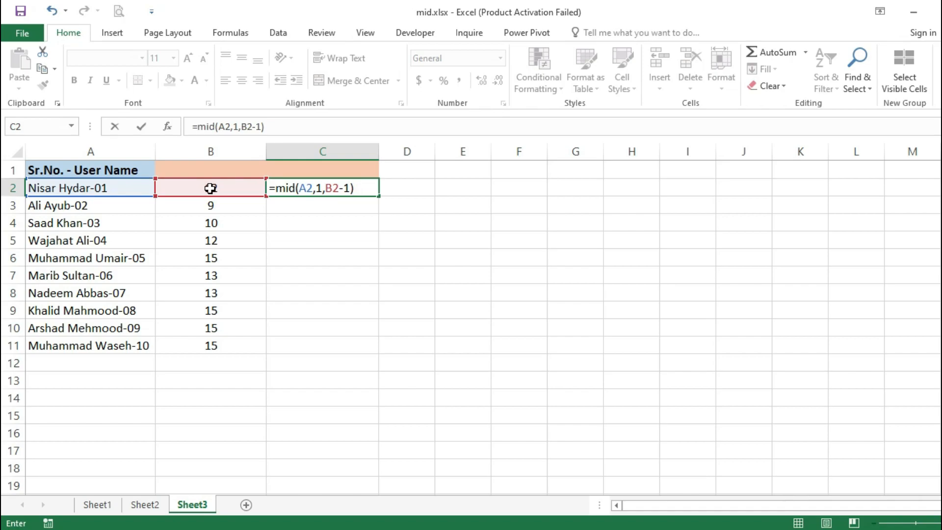
{"action": "key", "text": "ctrl+Return"}
{"action": "double_click", "coordinate": [379, 196]}
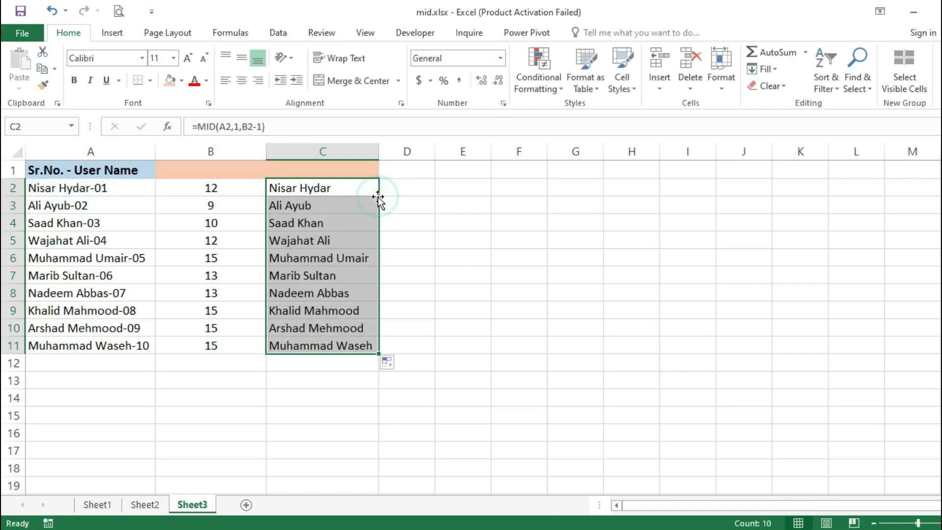
{"action": "left_click", "coordinate": [342, 195]}
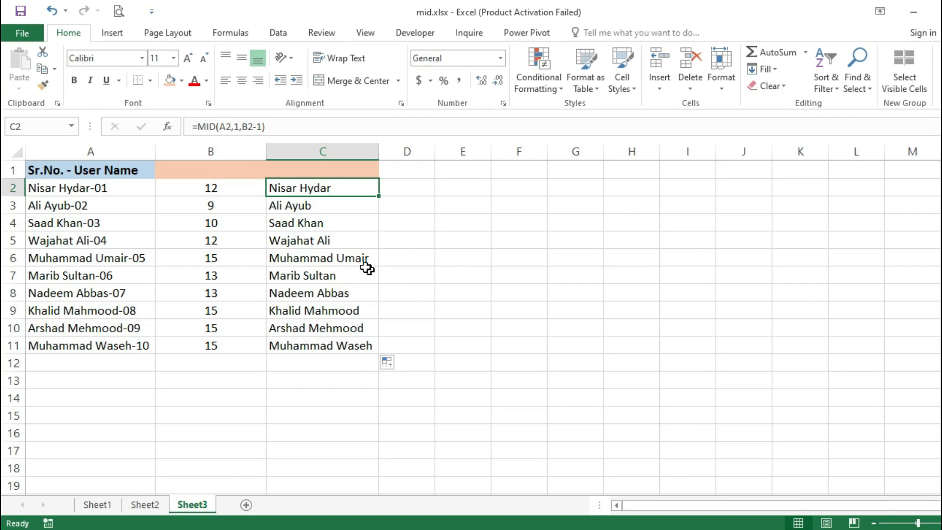
{"action": "left_click", "coordinate": [311, 239]}
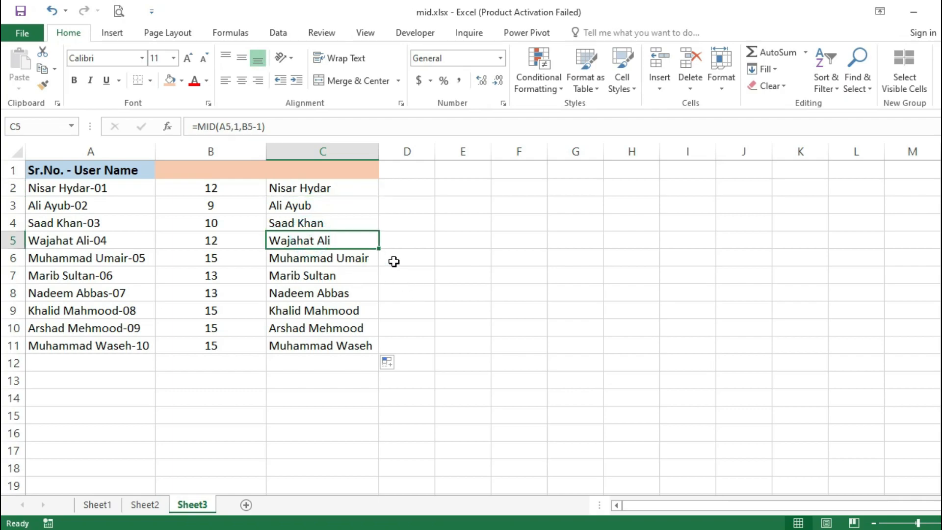